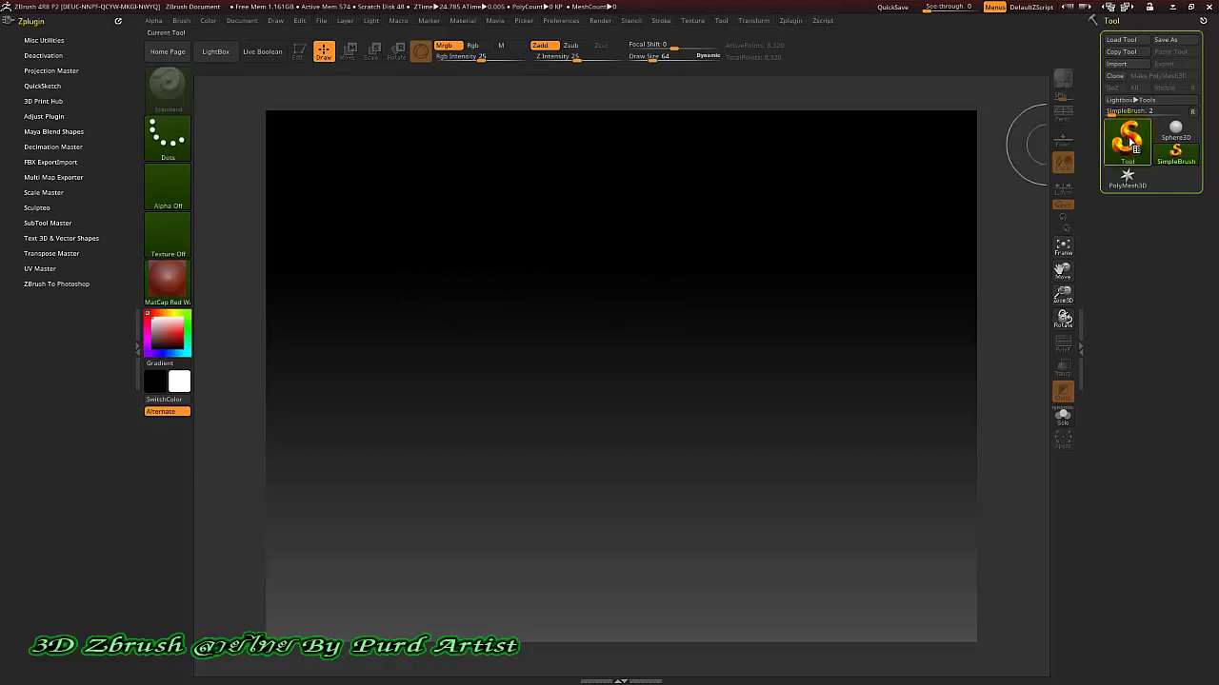
Step: Draw a Cylinder3D on the canvas in Edit mode and convert it to a PolyMesh3D
{"action": "left_click", "coordinate": [1130, 140]}
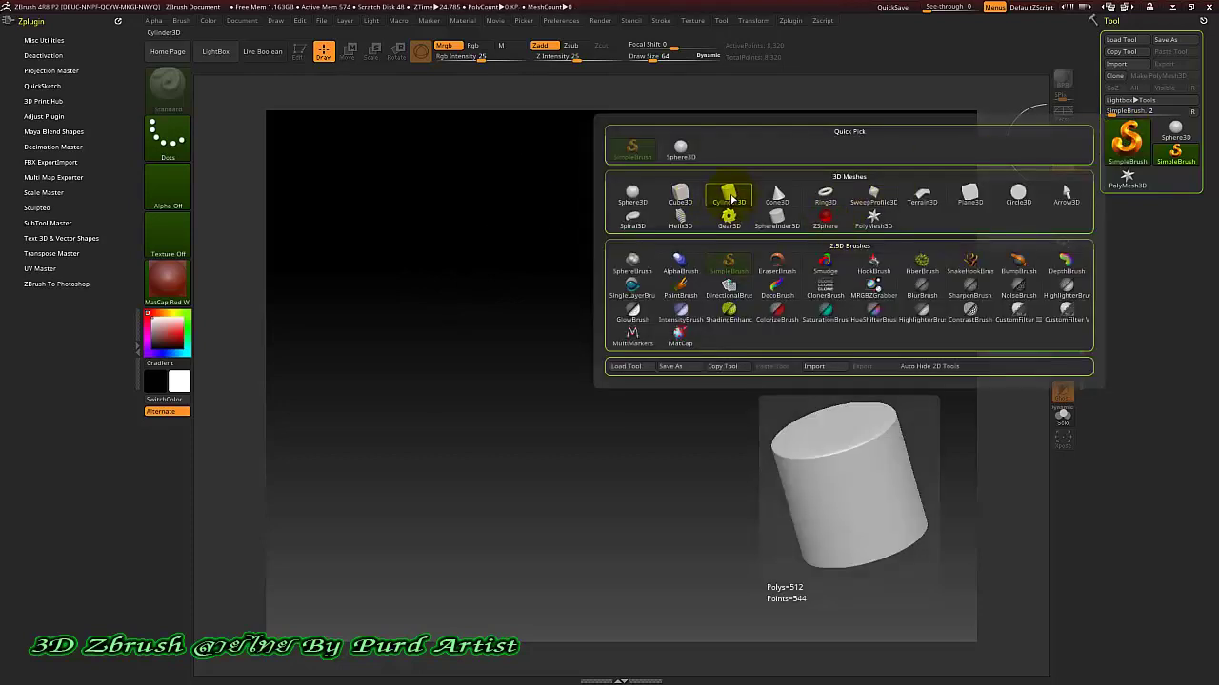
{"action": "left_click", "coordinate": [730, 194]}
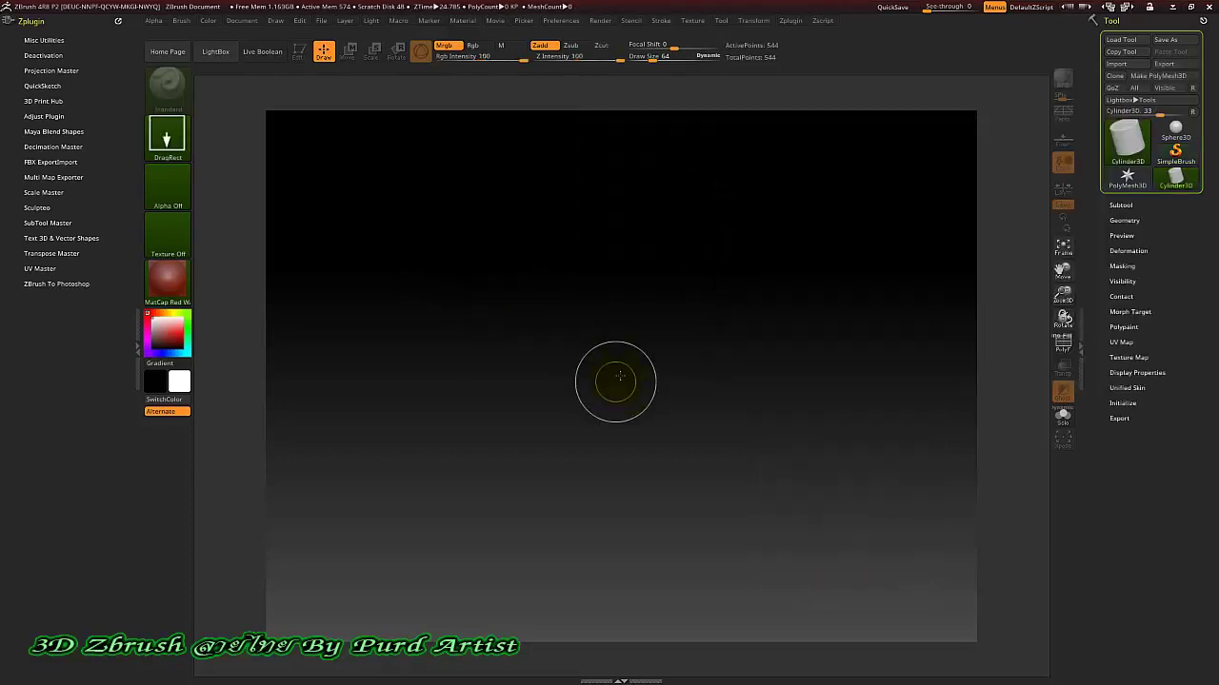
{"action": "left_click_drag", "start_coordinate": [618, 362], "coordinate": [622, 387]}
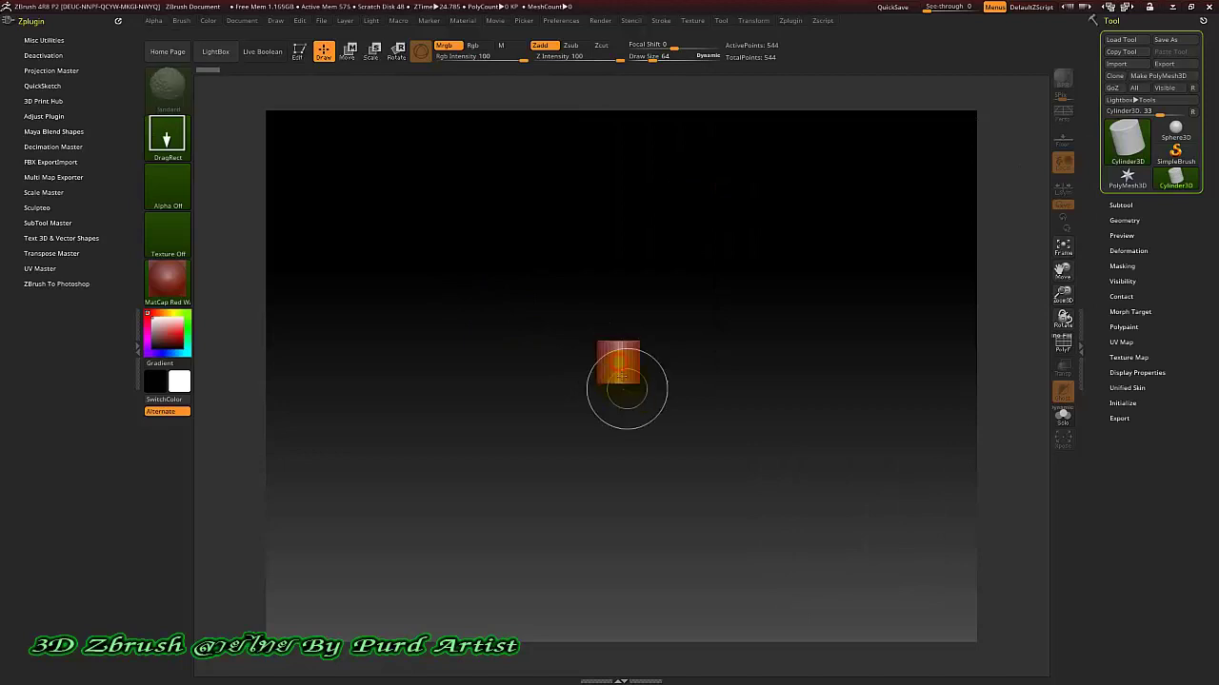
{"action": "left_click", "coordinate": [299, 51]}
{"action": "left_click", "coordinate": [1152, 75]}
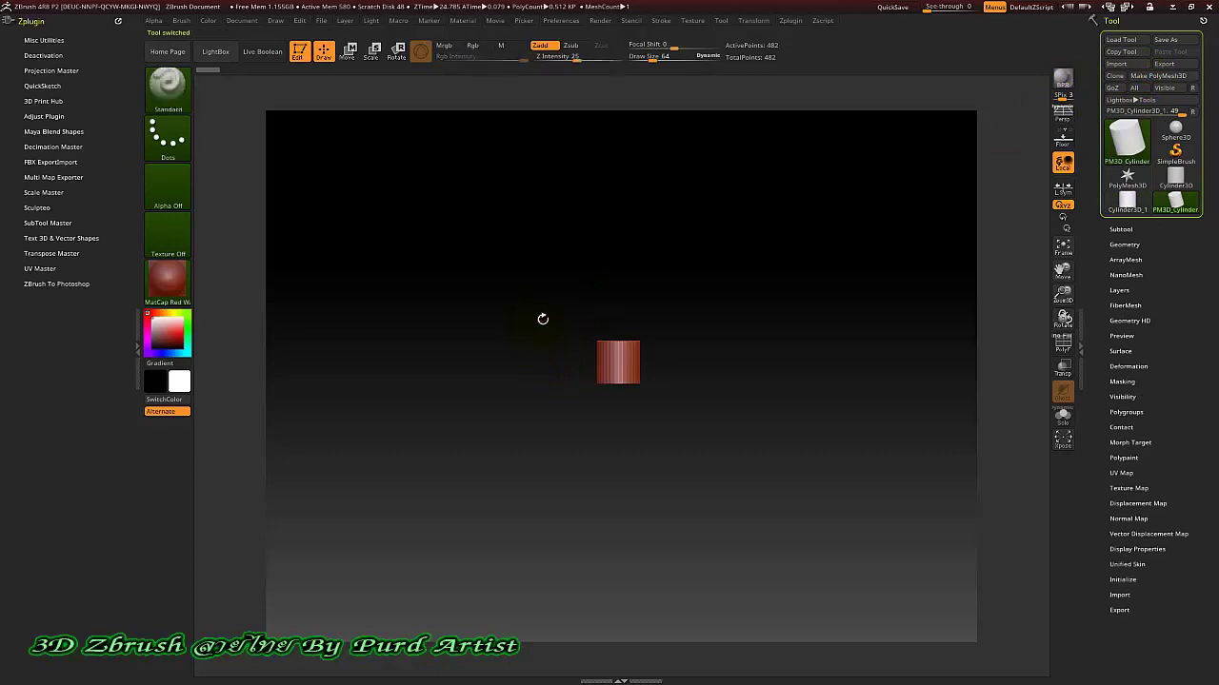
{"action": "key", "text": "f"}
{"action": "scroll", "coordinate": [601, 337], "scroll_direction": "down", "scroll_amount": 2}
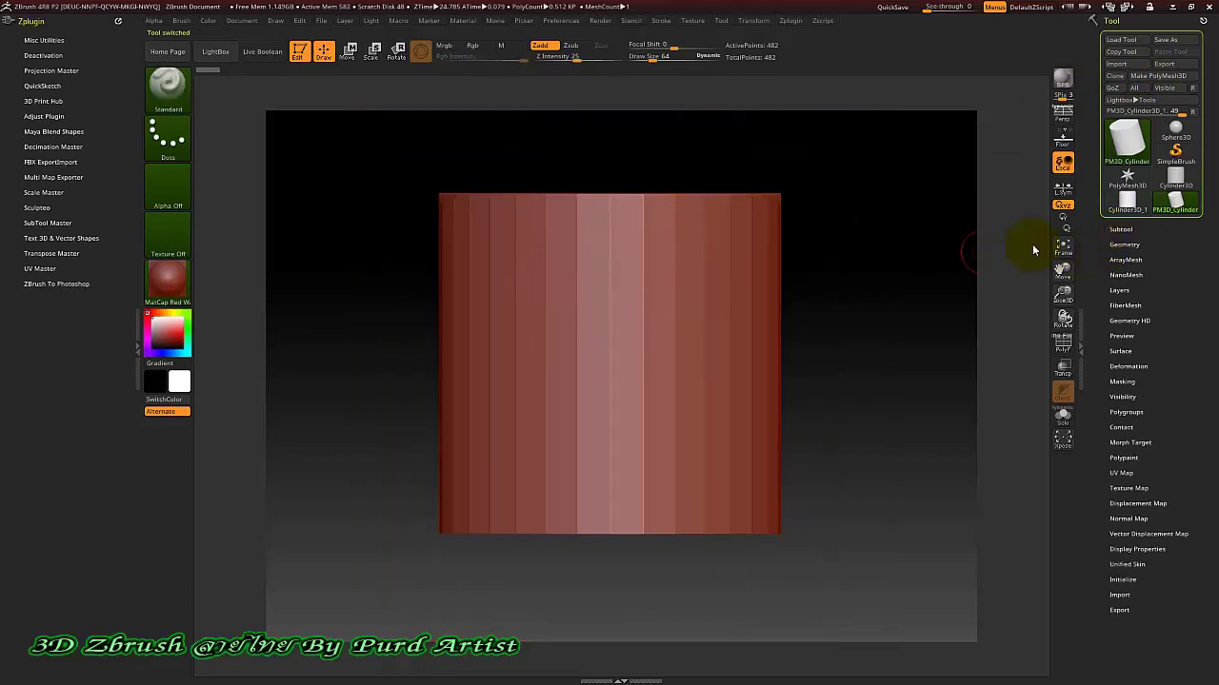
Step: Subdivide the cylinder to level 3 and convert it to DynaMesh at resolution 304 without freezing subdivision levels
{"action": "left_click", "coordinate": [1119, 230]}
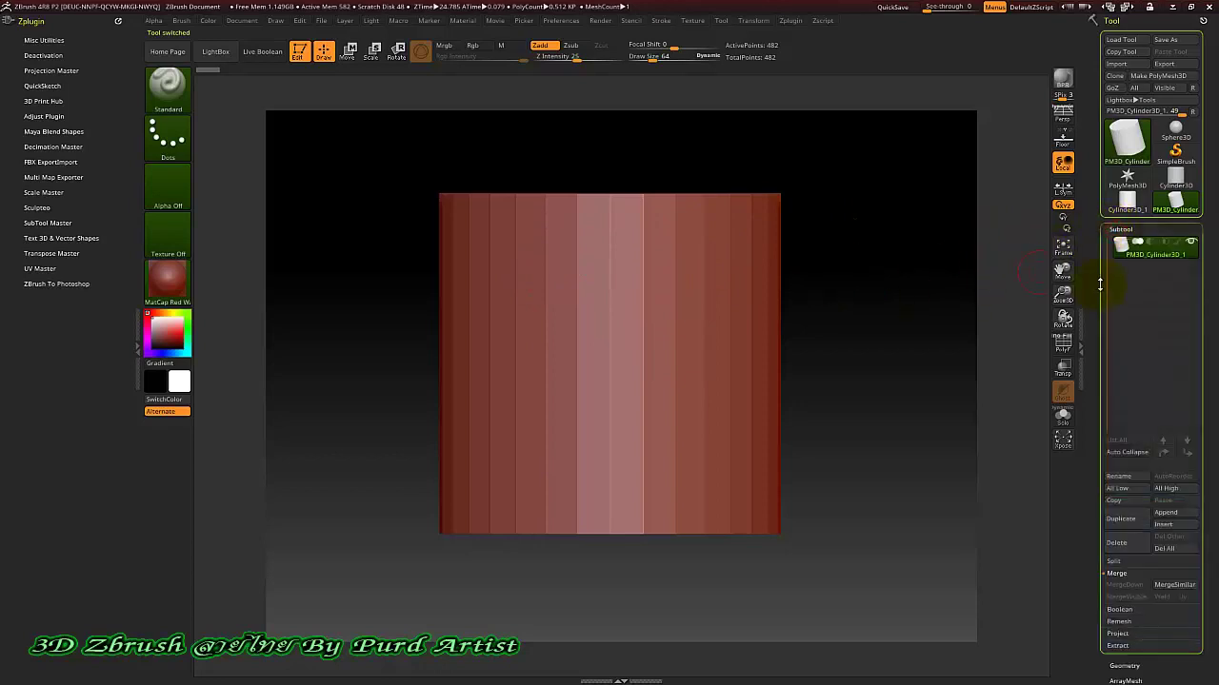
{"action": "scroll", "coordinate": [1091, 273], "scroll_direction": "down", "scroll_amount": 5}
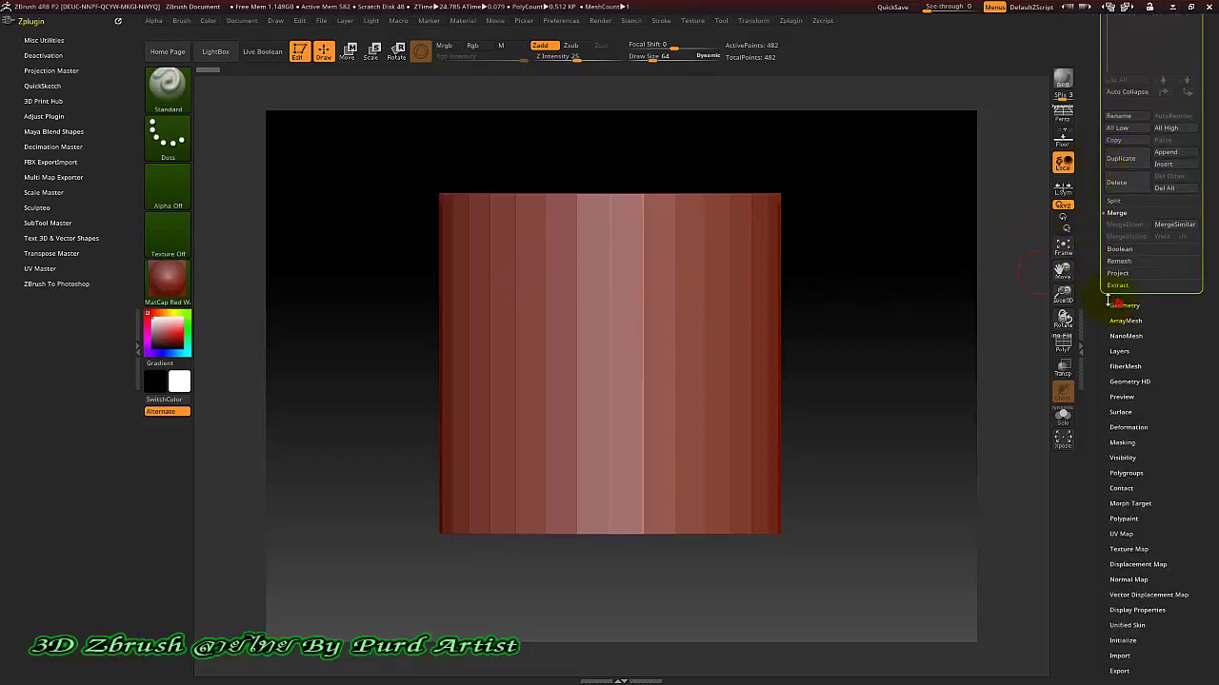
{"action": "left_click", "coordinate": [1124, 305]}
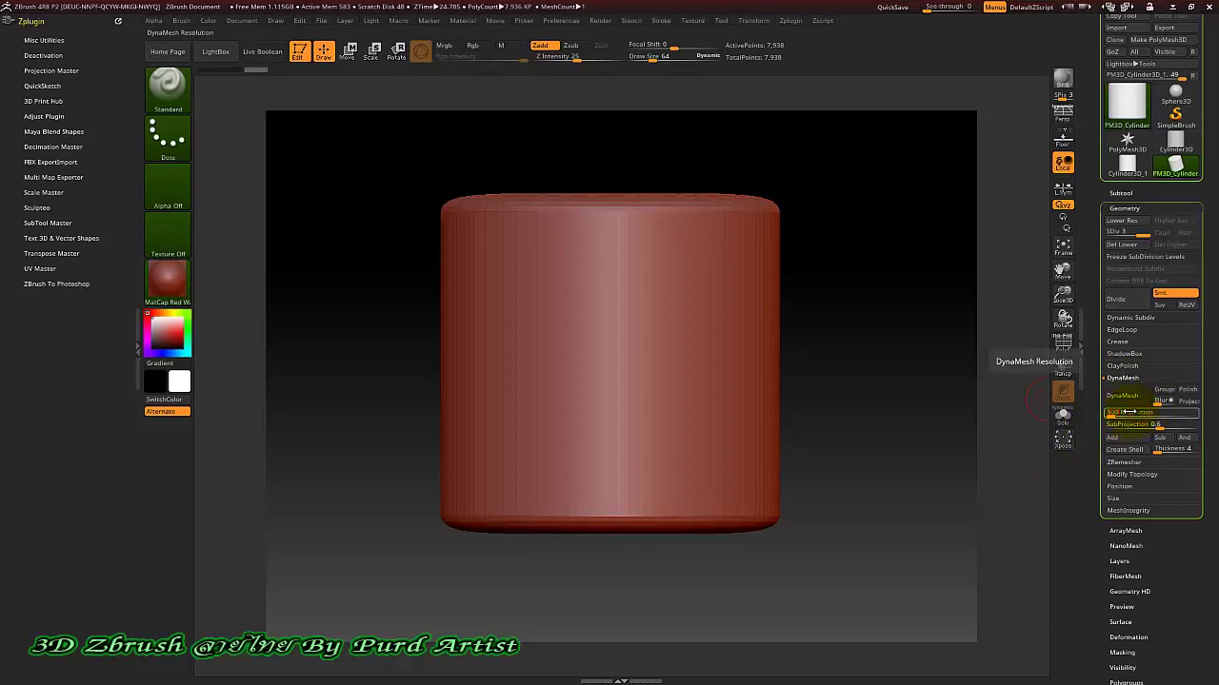
{"action": "left_click", "coordinate": [1120, 398]}
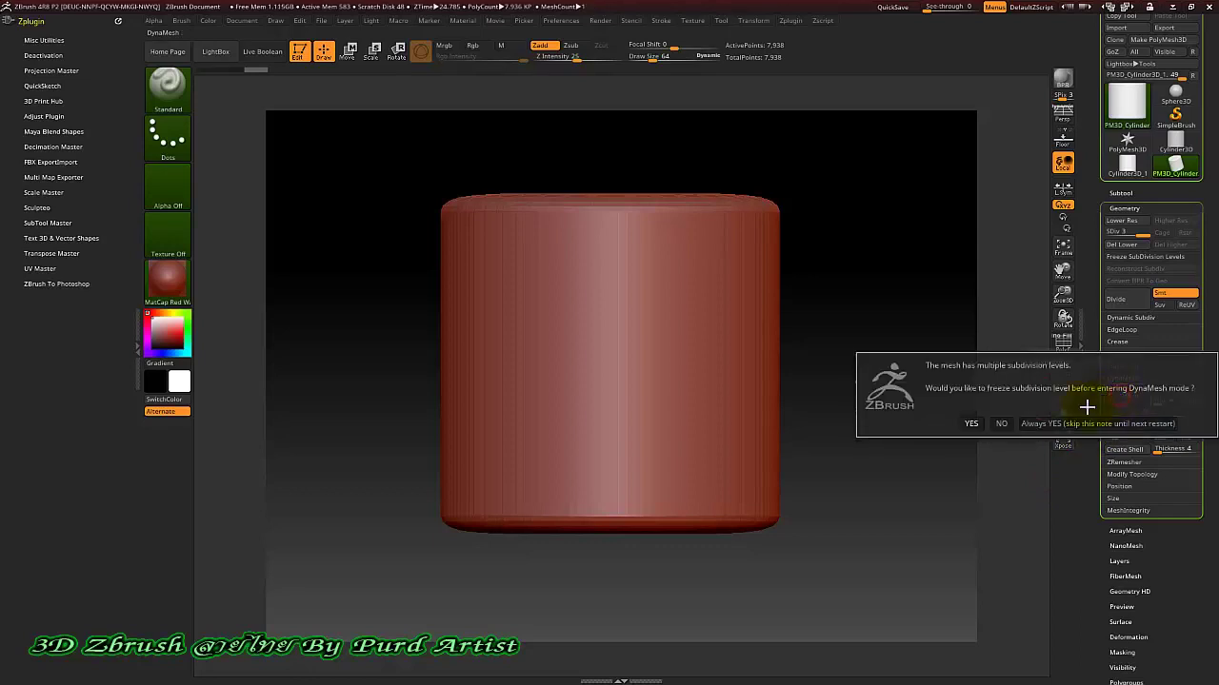
{"action": "left_click", "coordinate": [1004, 423]}
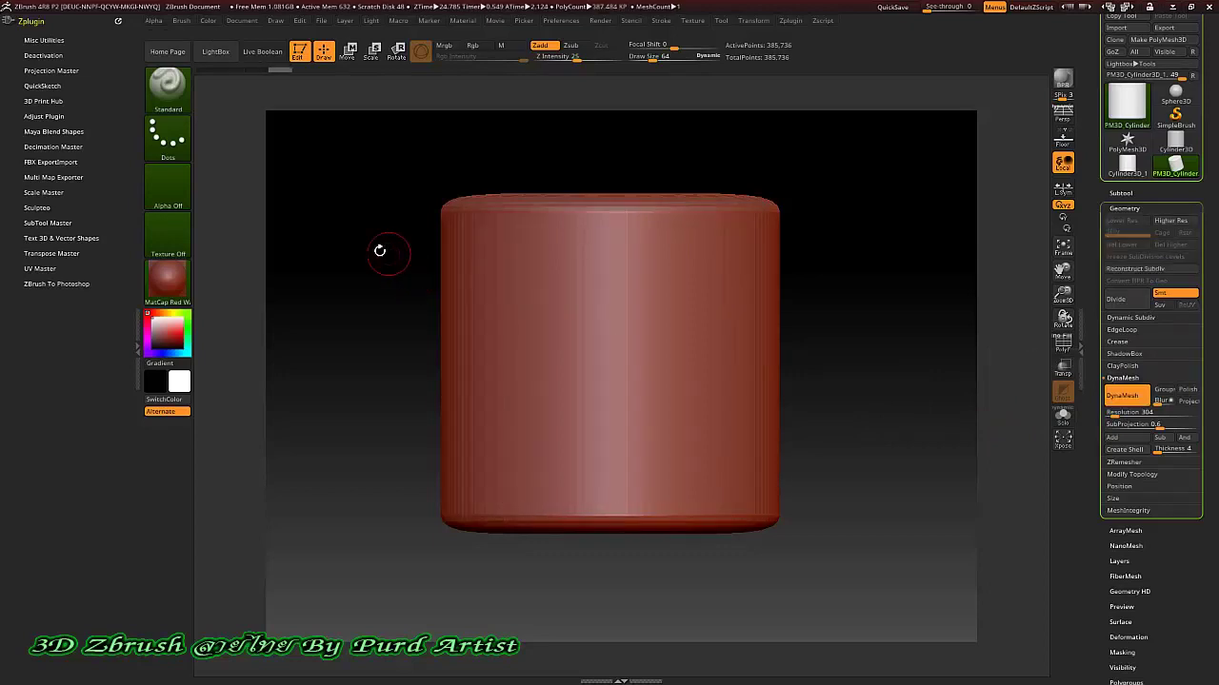
Step: Rotate the cylinder so its circular end faces the front, and return to Draw mode
{"action": "mouse_move", "coordinate": [368, 266]}
{"action": "left_mouse_down"}
{"action": "mouse_move", "coordinate": [367, 286]}
{"action": "mouse_move", "coordinate": [365, 253]}
{"action": "left_mouse_up"}
{"action": "left_click", "coordinate": [350, 54]}
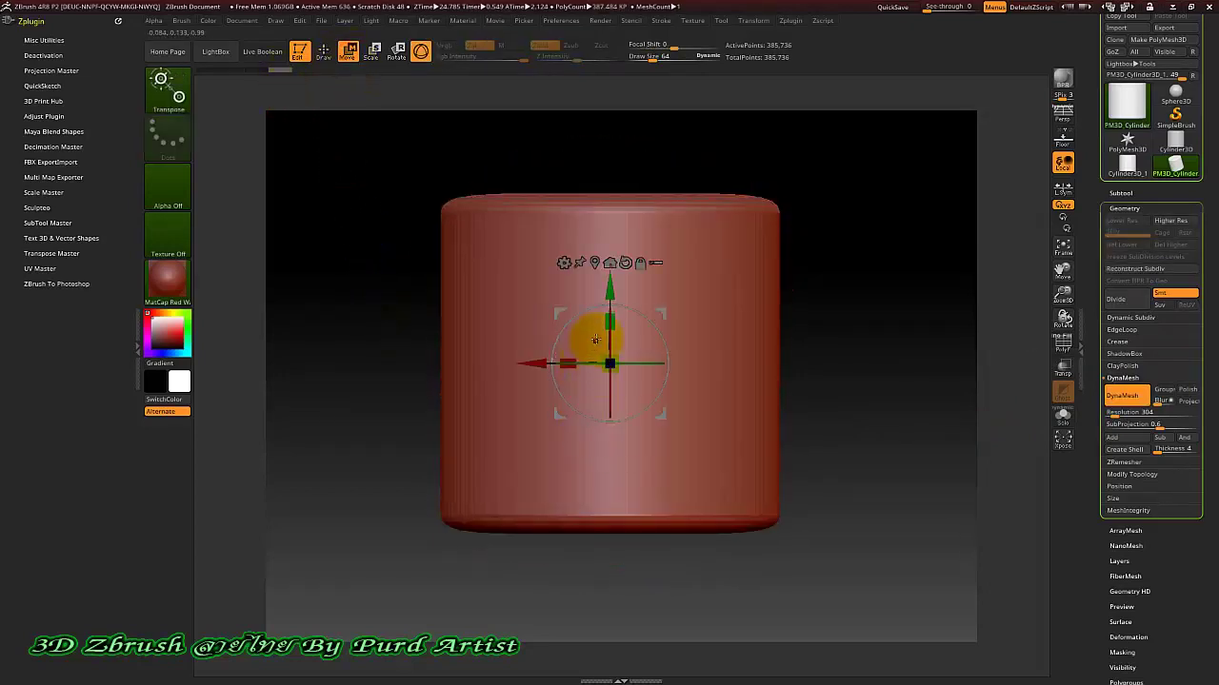
{"action": "left_click_drag", "start_coordinate": [610, 336], "coordinate": [614, 434]}
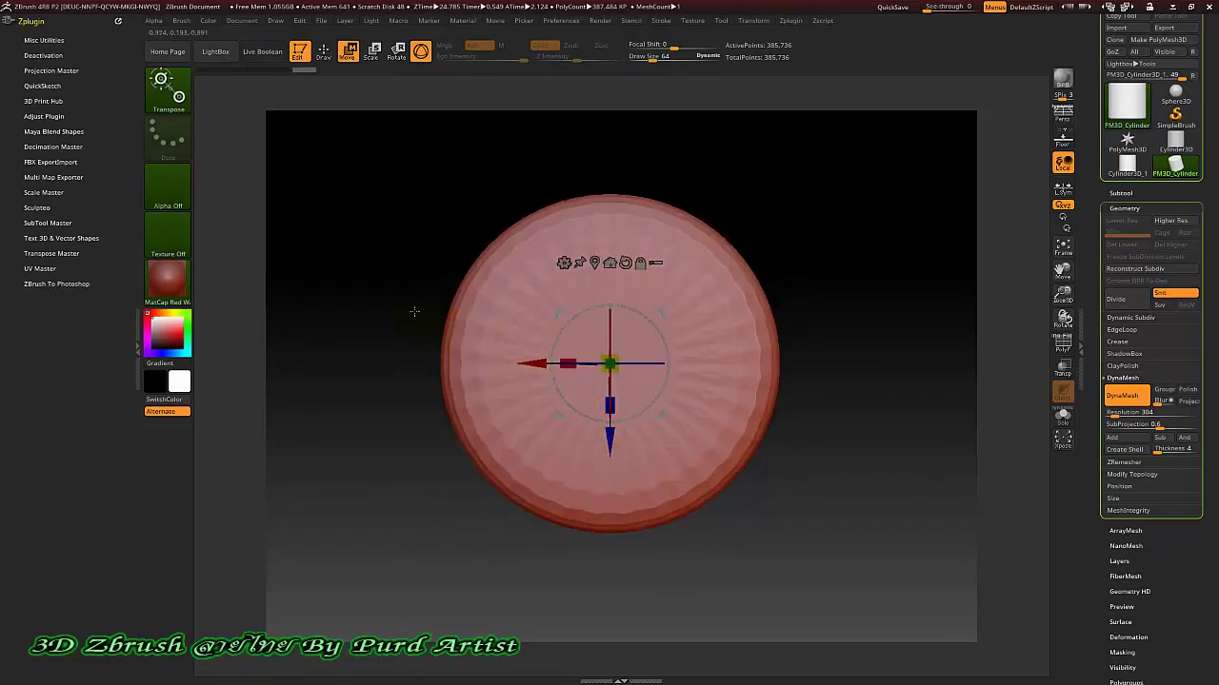
{"action": "left_click_drag", "start_coordinate": [380, 288], "coordinate": [531, 276]}
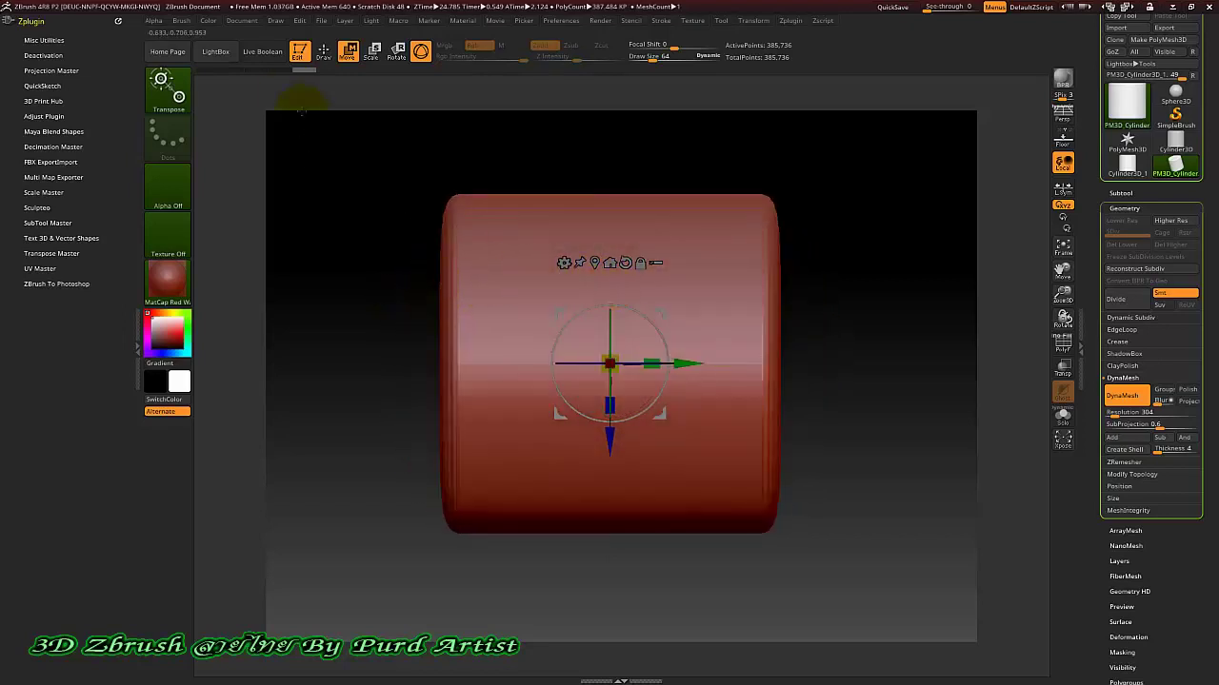
{"action": "left_click", "coordinate": [323, 54]}
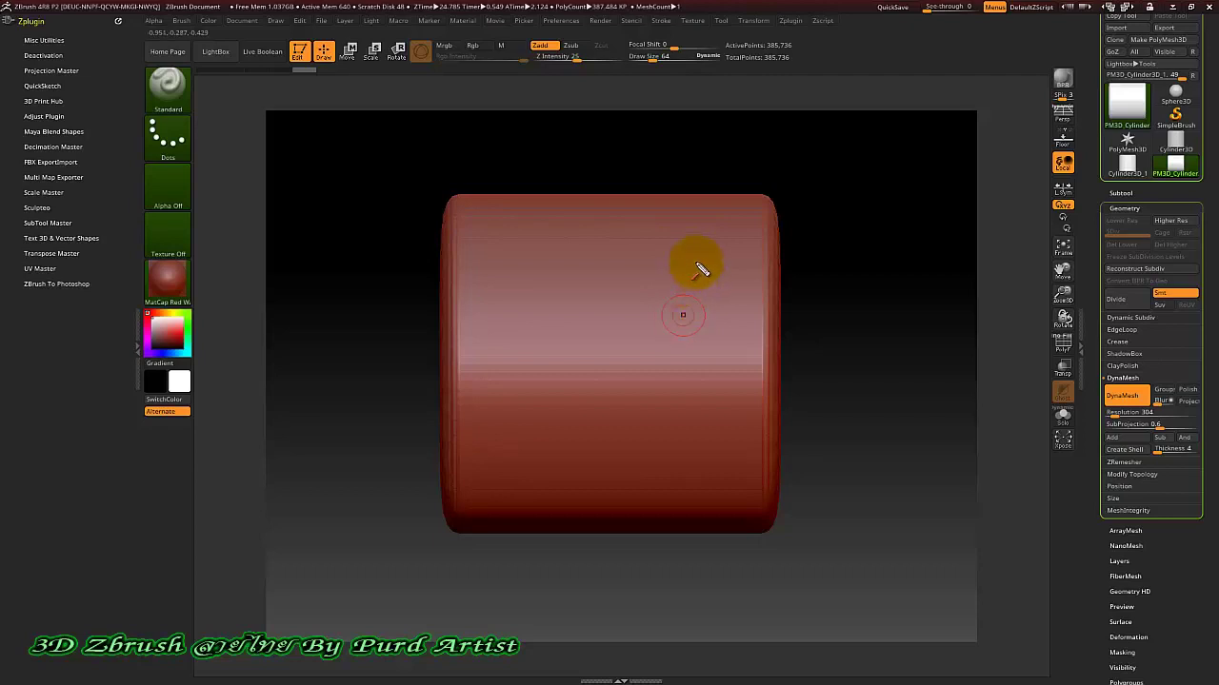
{"action": "left_click_drag", "start_coordinate": [746, 226], "coordinate": [745, 505]}
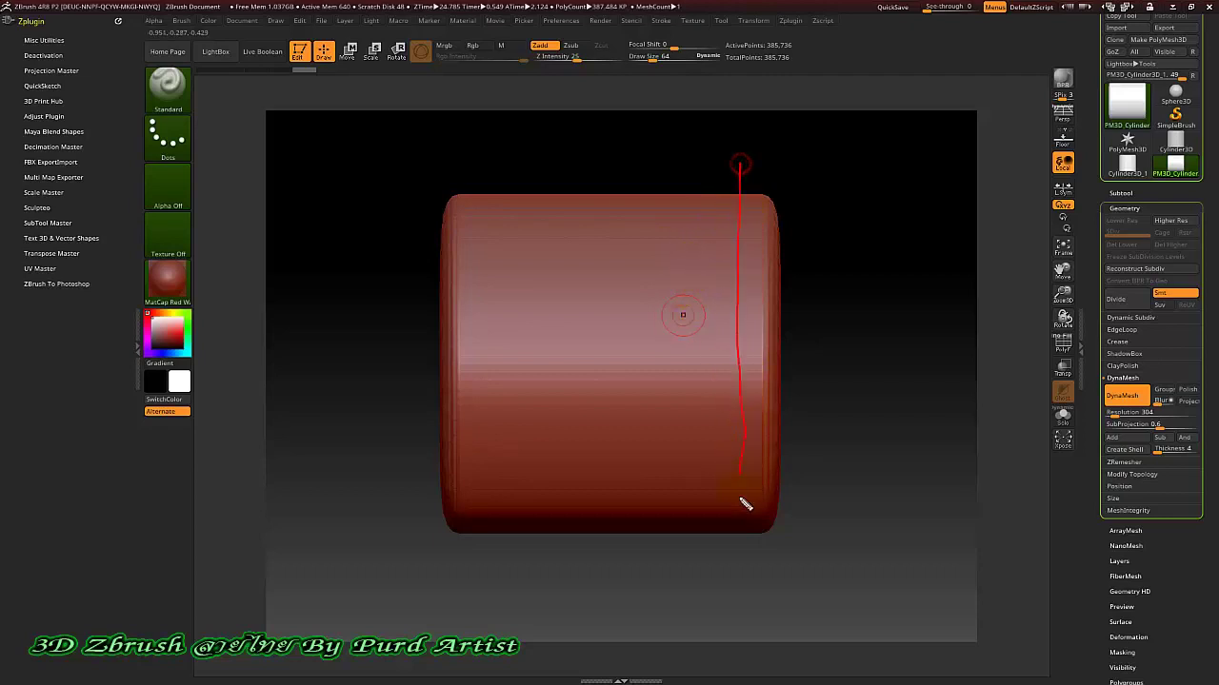
{"action": "left_click_drag", "start_coordinate": [786, 305], "coordinate": [748, 409]}
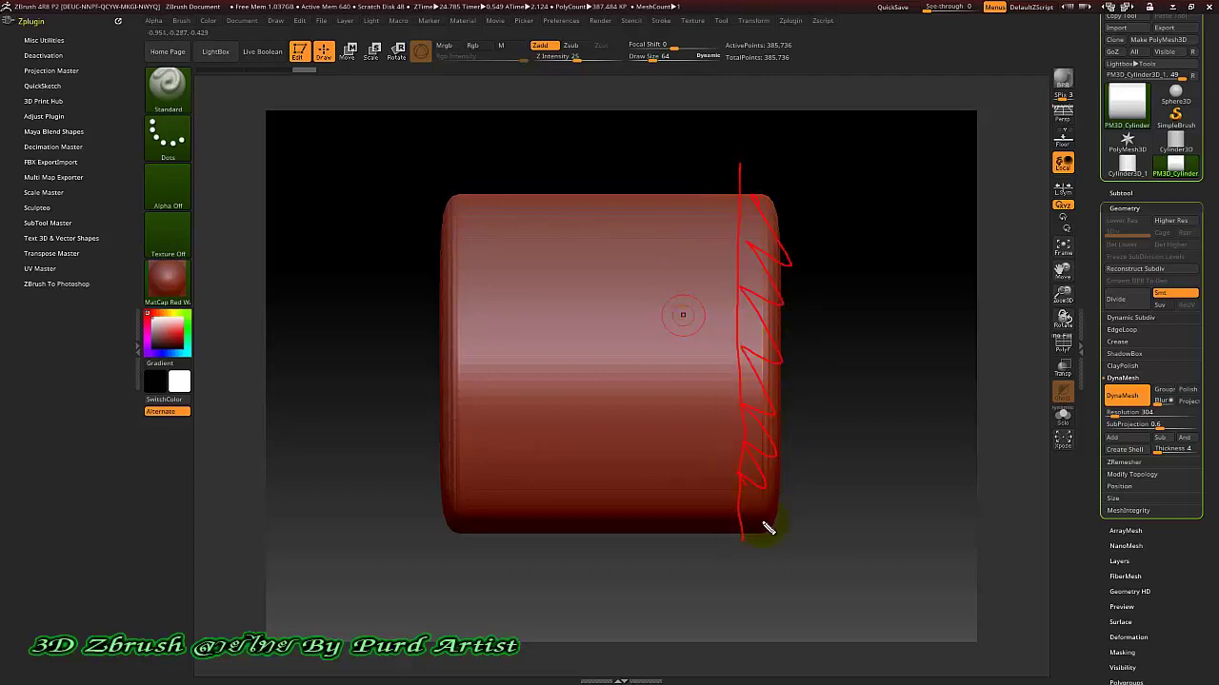
{"action": "key", "text": "Escape"}
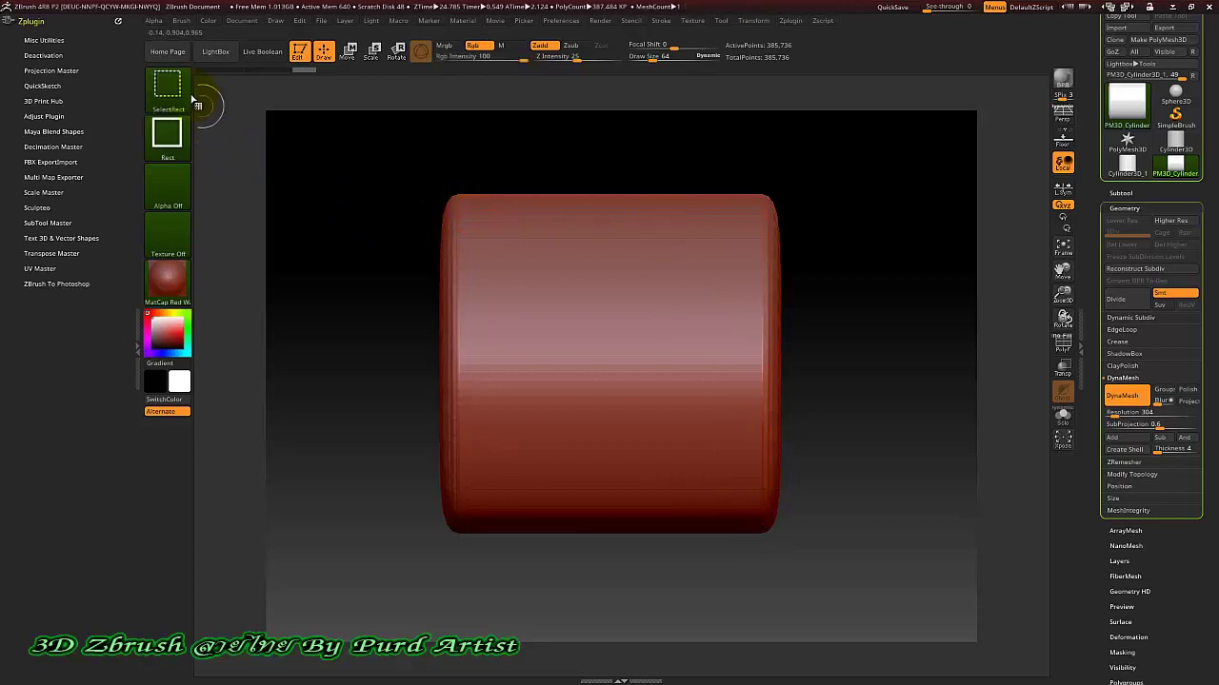
Step: Clip off the cylinder's rounded front edge with the ClipRect brush to leave a flat circular face
{"action": "left_click", "coordinate": [175, 92], "text": "ctrl+shift"}
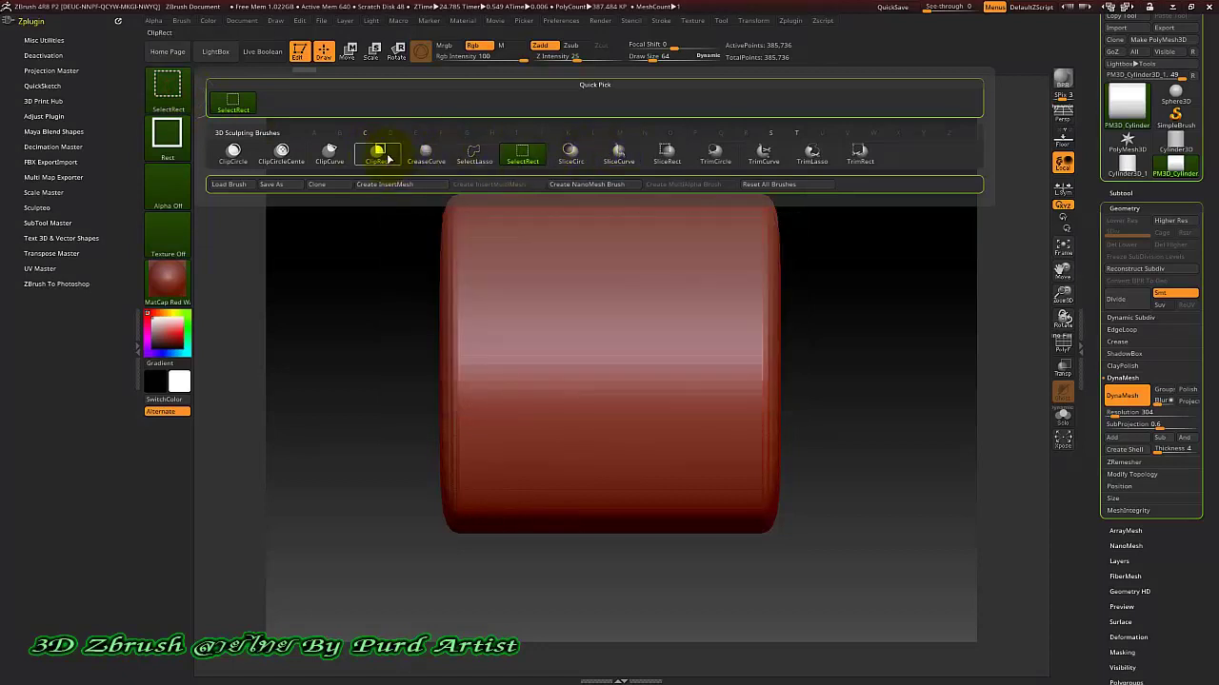
{"action": "left_click", "coordinate": [377, 150]}
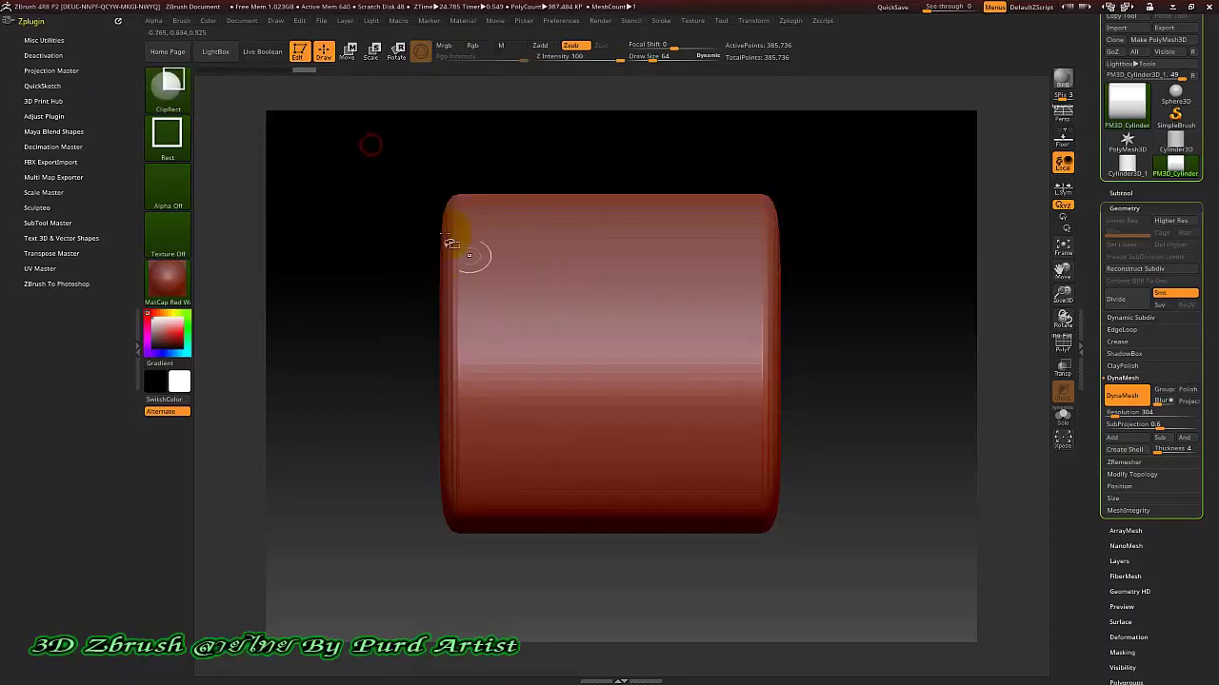
{"action": "left_click_drag", "start_coordinate": [366, 141], "coordinate": [751, 563], "text": "ctrl+shift"}
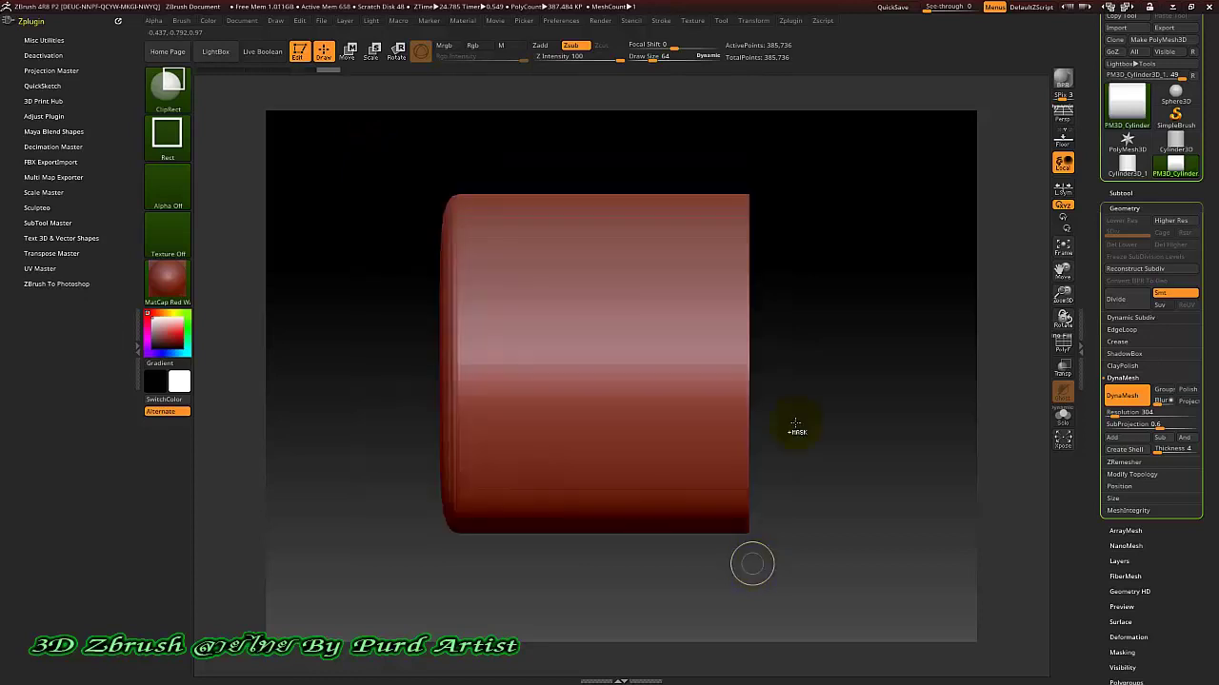
{"action": "mouse_move", "coordinate": [833, 359]}
{"action": "left_mouse_down"}
{"action": "mouse_move", "coordinate": [612, 280]}
{"action": "mouse_move", "coordinate": [516, 229]}
{"action": "left_mouse_up"}
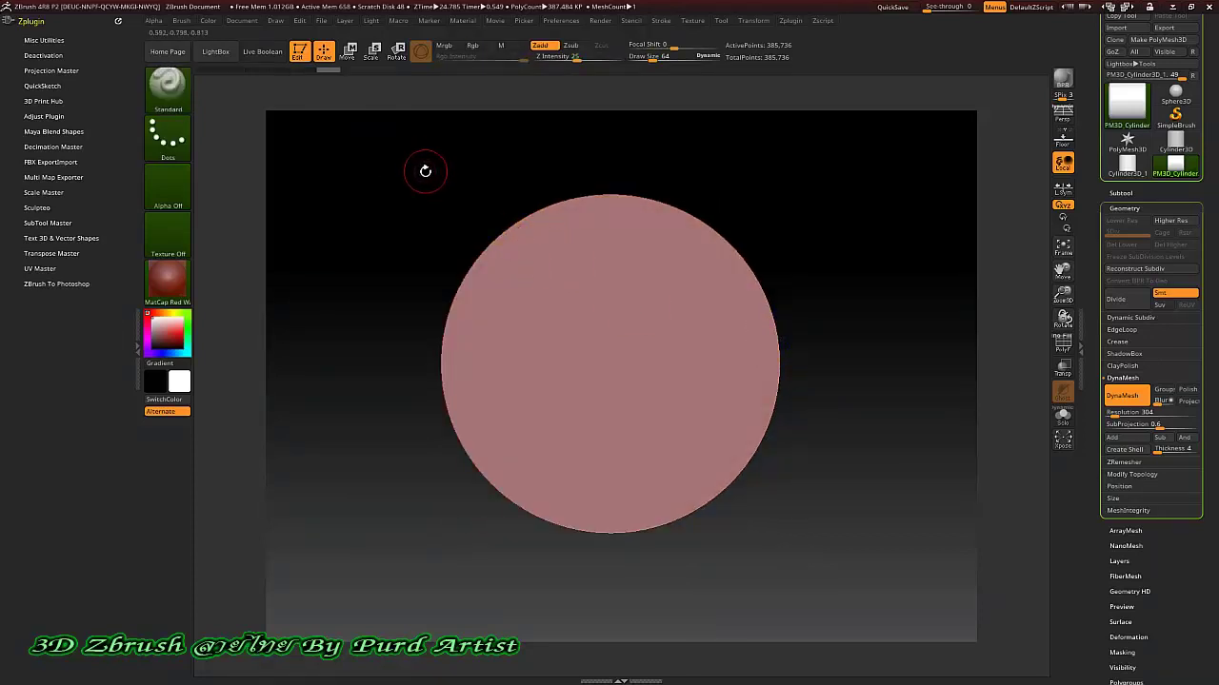
{"action": "left_click", "coordinate": [543, 330]}
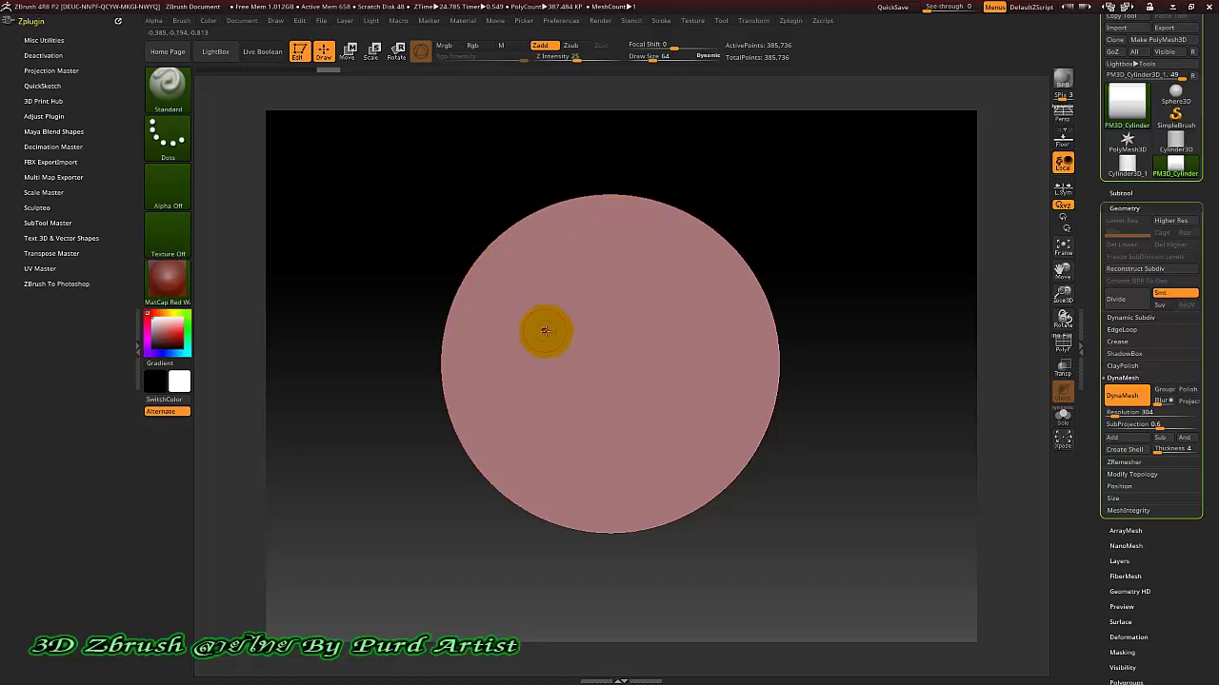
{"action": "left_click", "coordinate": [349, 53]}
{"action": "mouse_move", "coordinate": [508, 356]}
{"action": "left_mouse_down"}
{"action": "mouse_move", "coordinate": [571, 375]}
{"action": "mouse_move", "coordinate": [544, 367]}
{"action": "mouse_move", "coordinate": [555, 368]}
{"action": "left_mouse_up"}
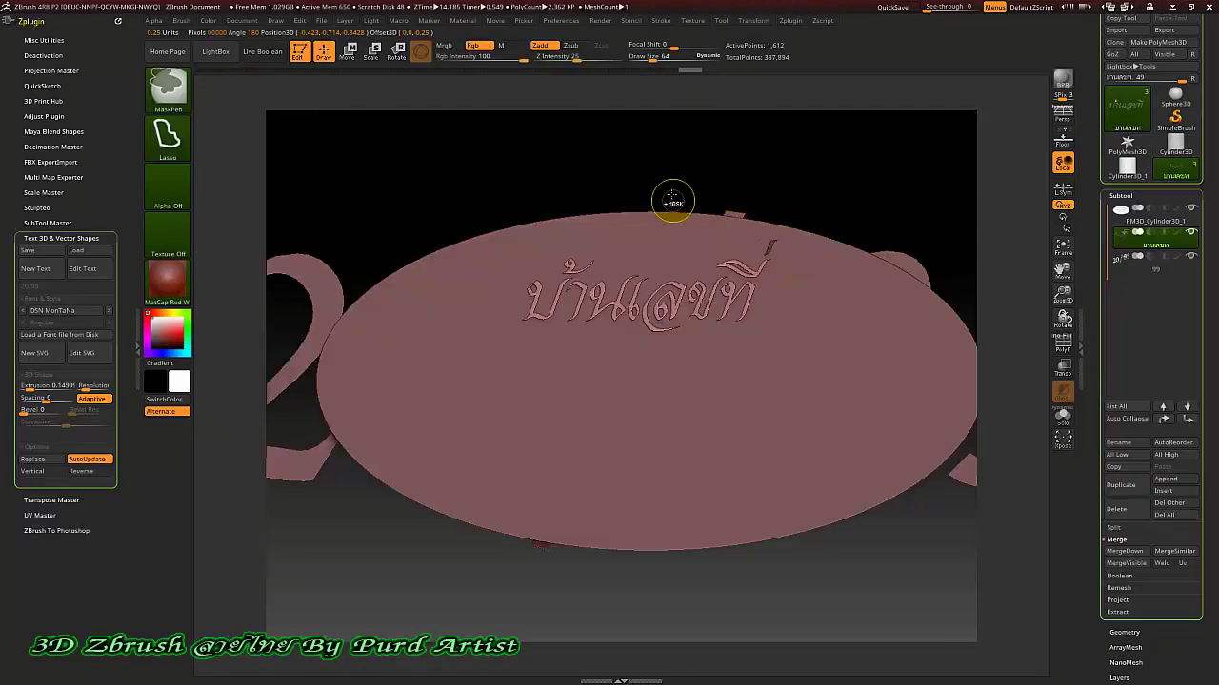
Step: Mask the บ้านเลขที่ text except its last tone mark and move that mark down toward the lettering
{"action": "left_click", "coordinate": [673, 200], "text": "ctrl"}
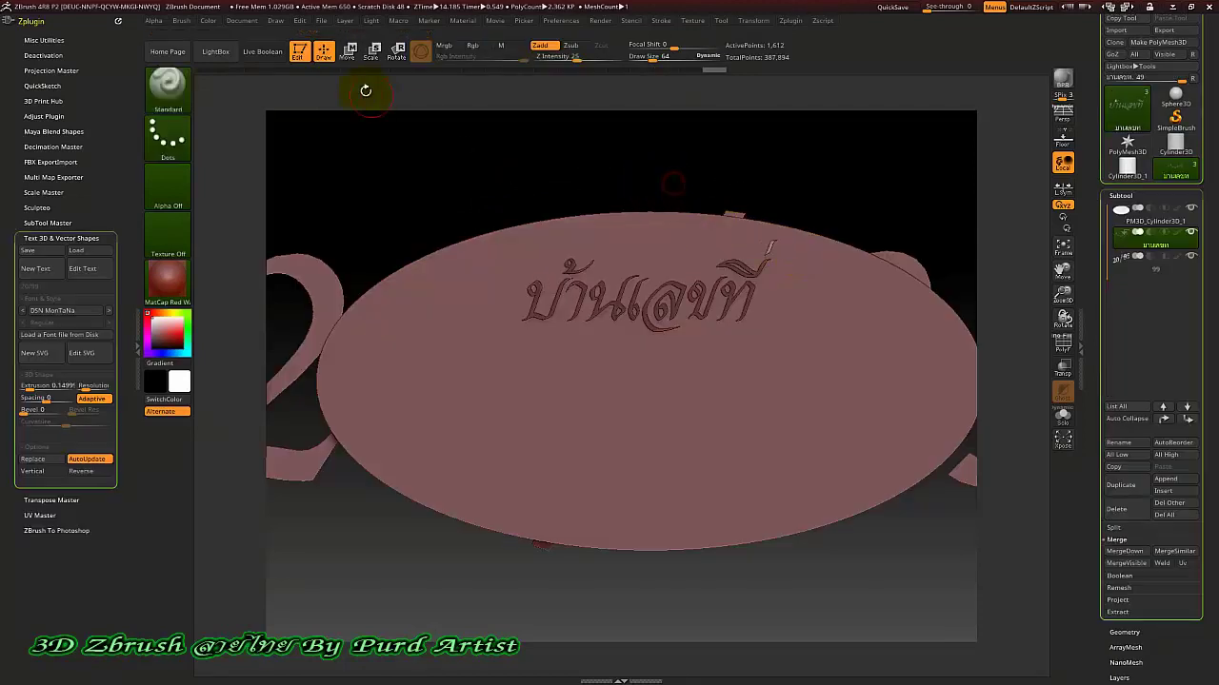
{"action": "left_click", "coordinate": [350, 52]}
{"action": "left_click", "coordinate": [566, 176]}
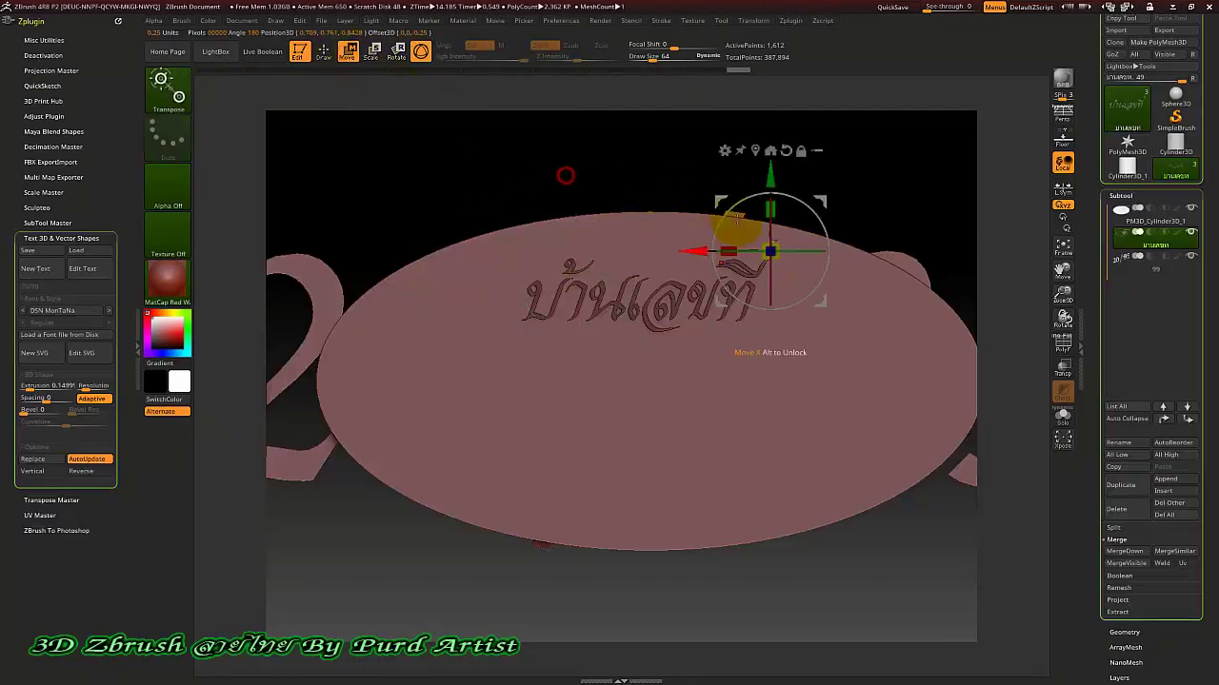
{"action": "left_click_drag", "start_coordinate": [770, 175], "coordinate": [768, 199]}
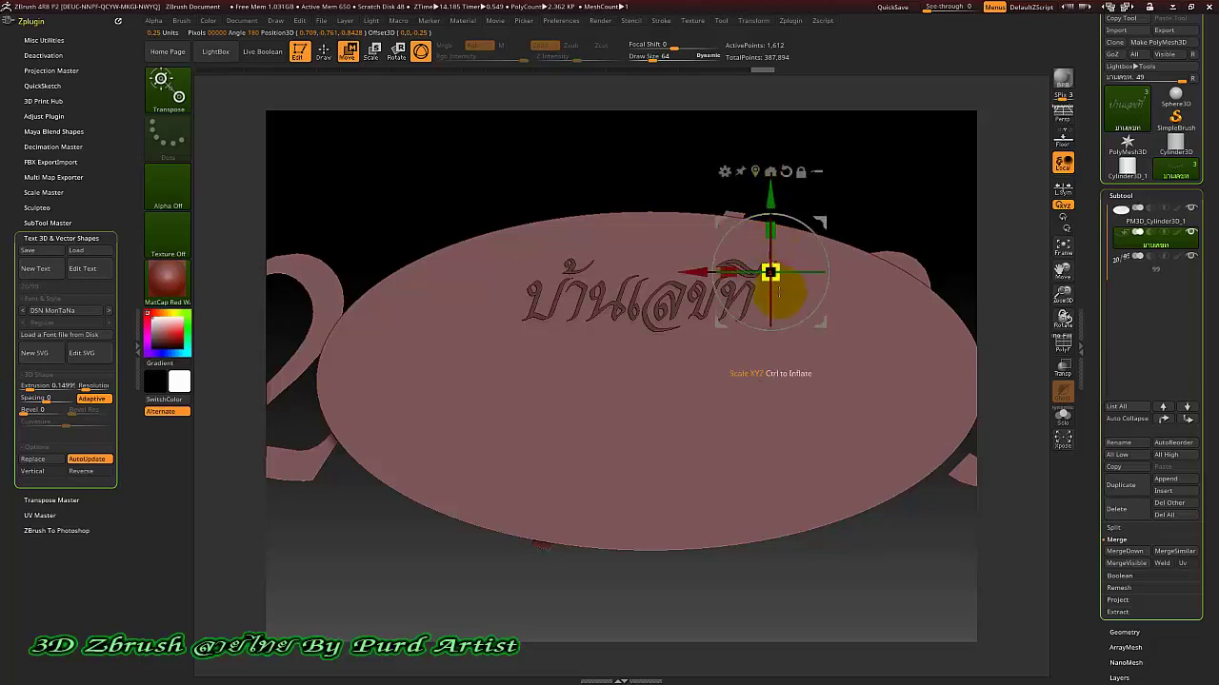
{"action": "right_click_drag", "start_coordinate": [780, 290], "coordinate": [763, 272], "text": "ctrl"}
{"action": "scroll", "coordinate": [766, 274], "scroll_direction": "up", "scroll_amount": 3}
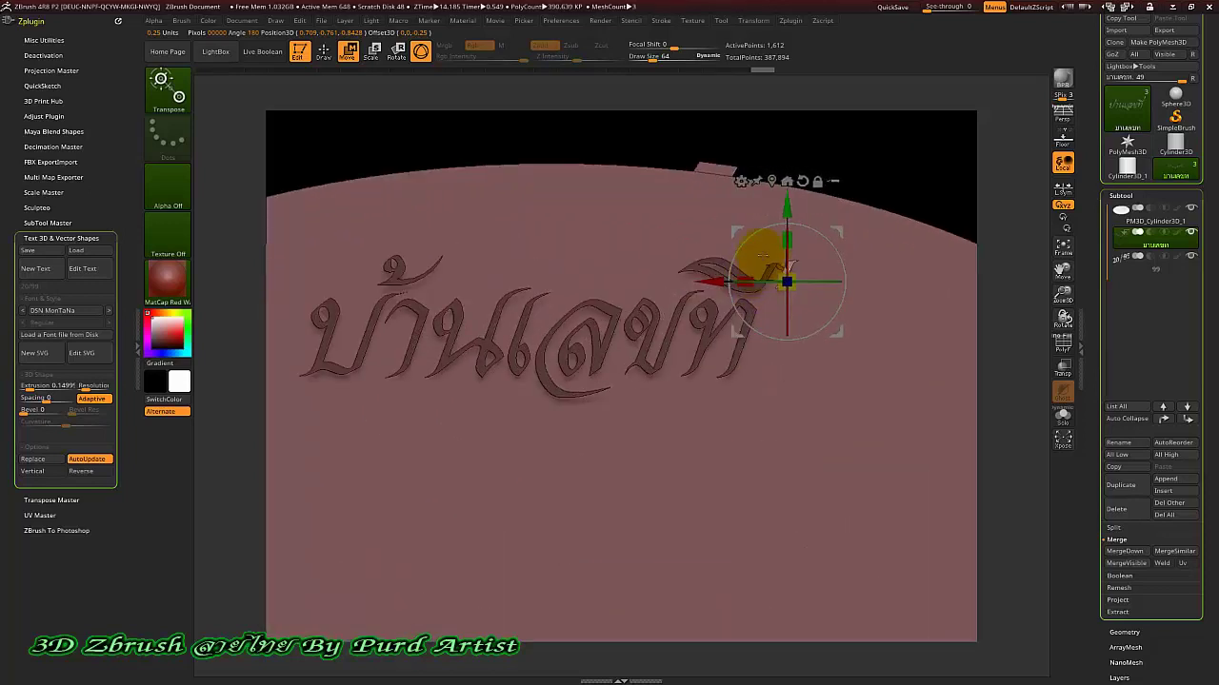
Step: Fine-tune the tone mark's position just above the final vowel of บ้านเลขที่ and clear the mask
{"action": "mouse_move", "coordinate": [787, 205]}
{"action": "left_mouse_down"}
{"action": "mouse_move", "coordinate": [779, 176]}
{"action": "mouse_move", "coordinate": [777, 218]}
{"action": "left_mouse_up"}
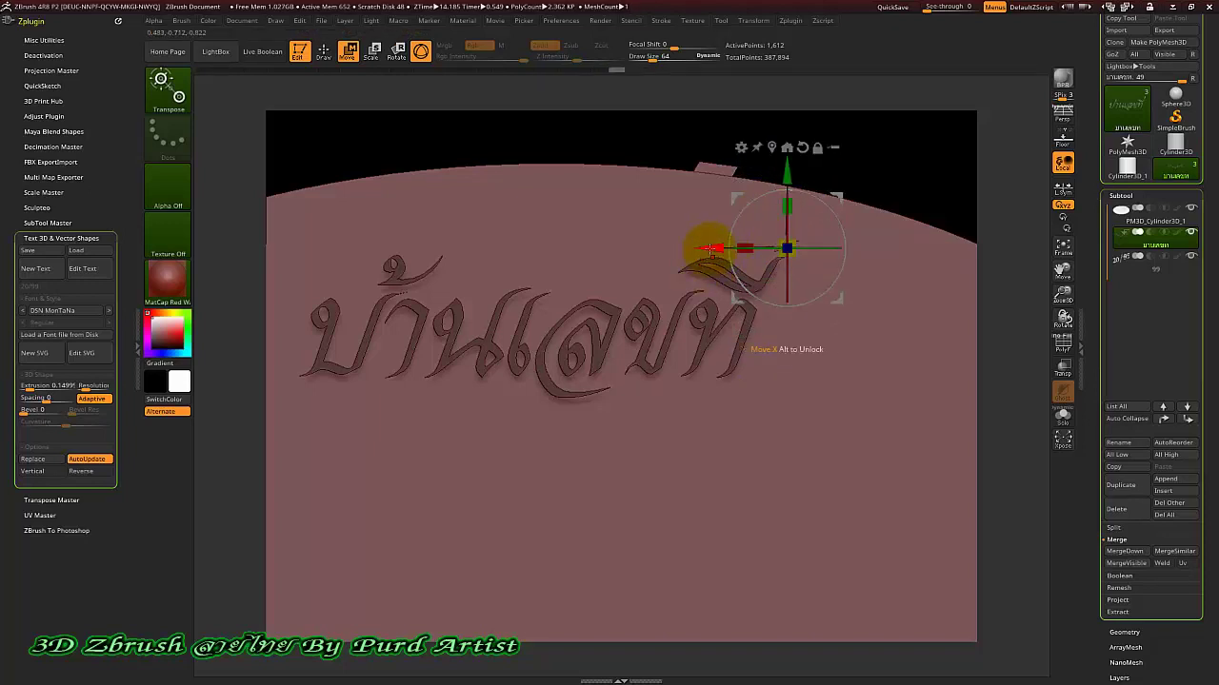
{"action": "left_click_drag", "start_coordinate": [710, 248], "coordinate": [703, 248]}
{"action": "left_click_drag", "start_coordinate": [778, 175], "coordinate": [776, 179]}
{"action": "key", "text": "q"}
{"action": "key", "text": "ctrl"}
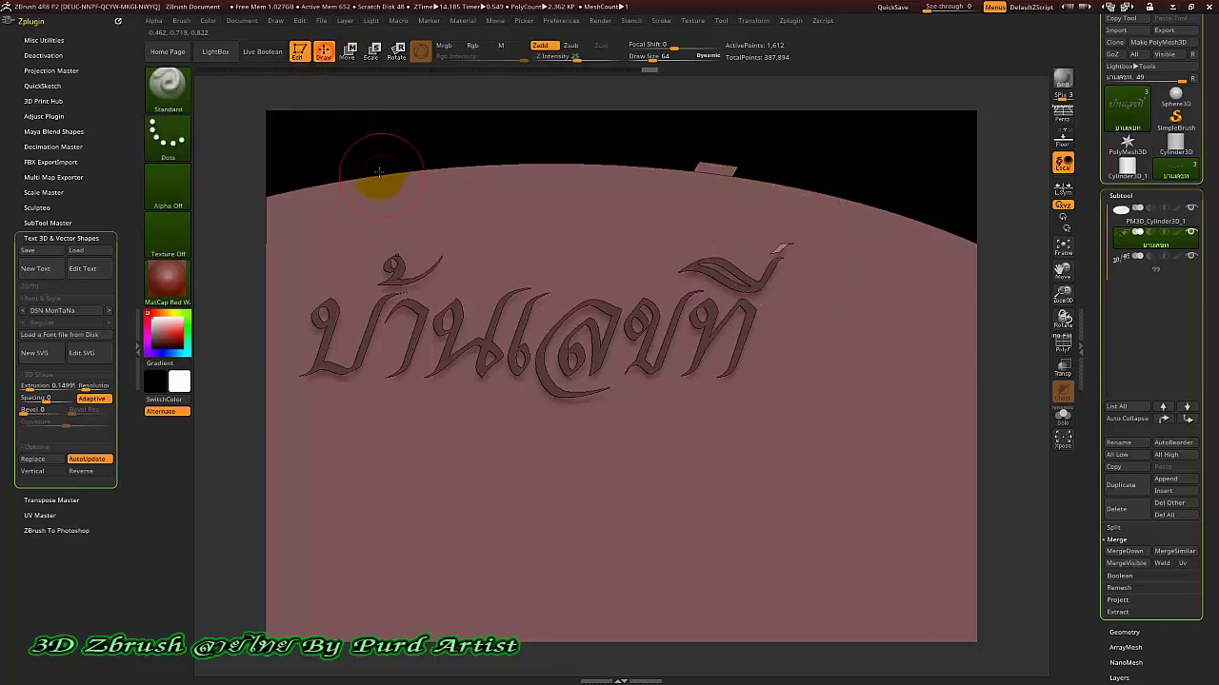
{"action": "left_click_drag", "start_coordinate": [364, 155], "coordinate": [386, 156], "text": "ctrl"}
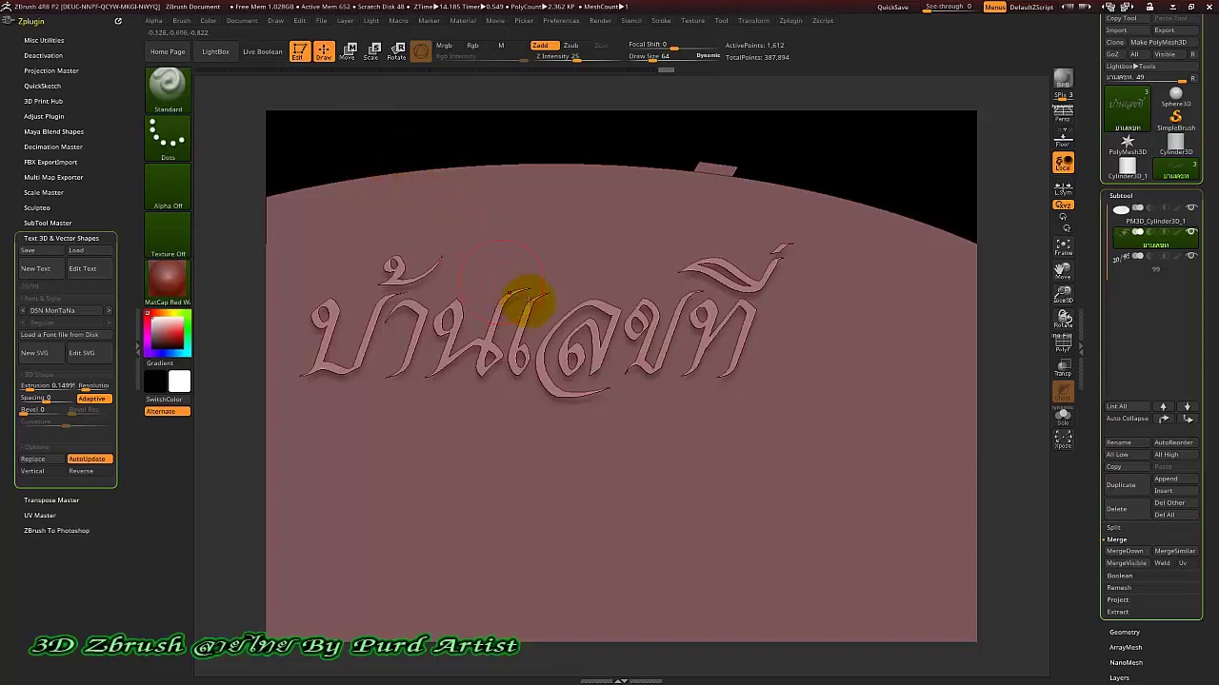
Step: Center the transform gizmo on the บ้านเลขที่ text and move the text up slightly on the oval plaque
{"action": "right_click_drag", "start_coordinate": [529, 299], "coordinate": [489, 236], "text": "ctrl"}
{"action": "left_click", "coordinate": [346, 53]}
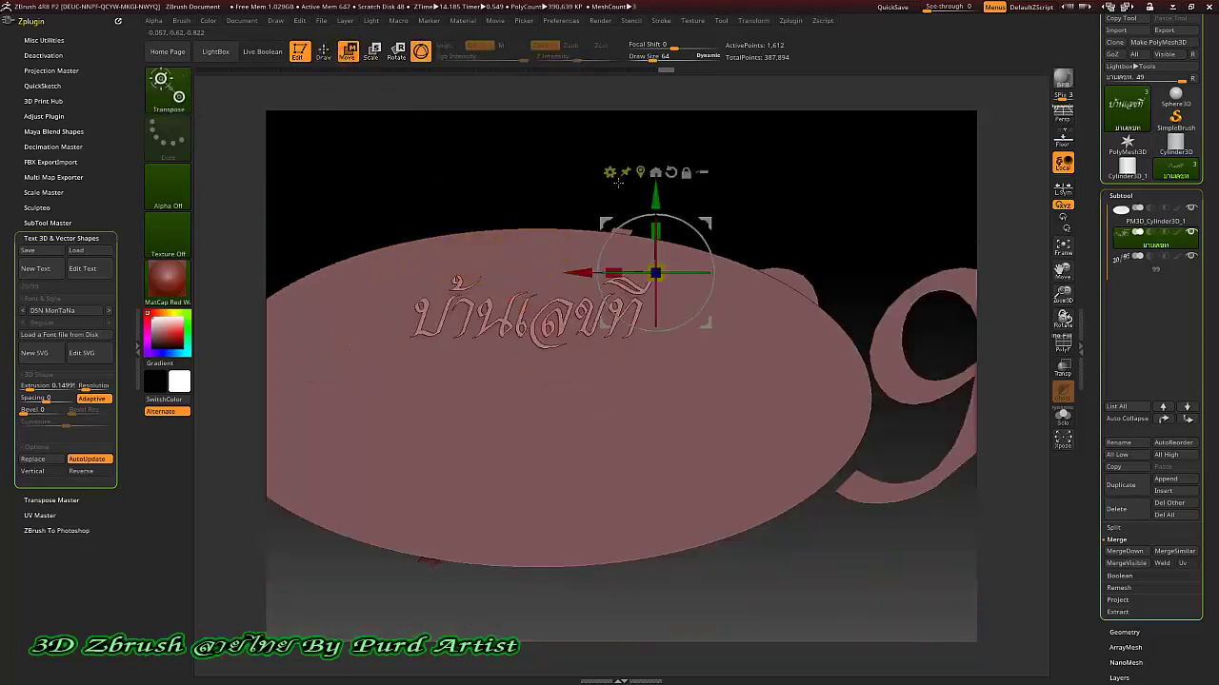
{"action": "left_click", "coordinate": [655, 173]}
{"action": "mouse_move", "coordinate": [536, 240]}
{"action": "left_mouse_down"}
{"action": "mouse_move", "coordinate": [534, 205]}
{"action": "mouse_move", "coordinate": [533, 217]}
{"action": "left_mouse_up"}
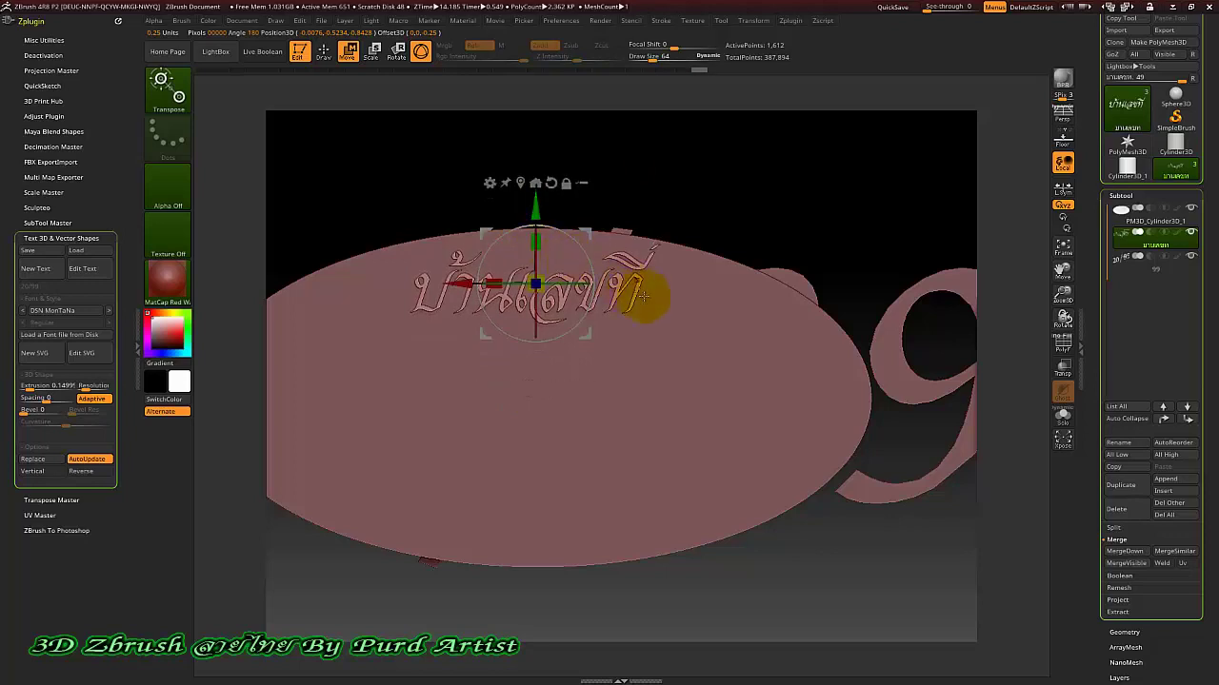
{"action": "right_click_drag", "start_coordinate": [644, 297], "coordinate": [643, 288], "text": "ctrl"}
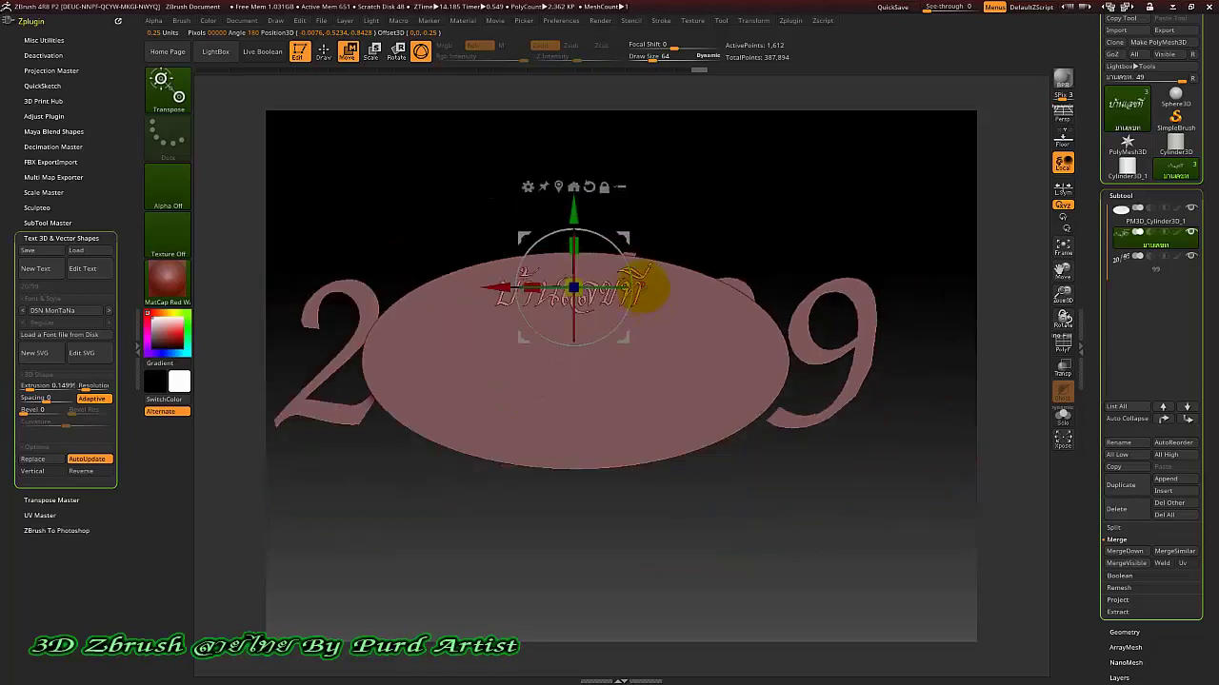
Step: Select the house-number digits subtool and move it forward along its depth axis to the plaque's flat front face
{"action": "left_click", "coordinate": [1127, 269]}
{"action": "left_click_drag", "start_coordinate": [469, 231], "coordinate": [540, 271]}
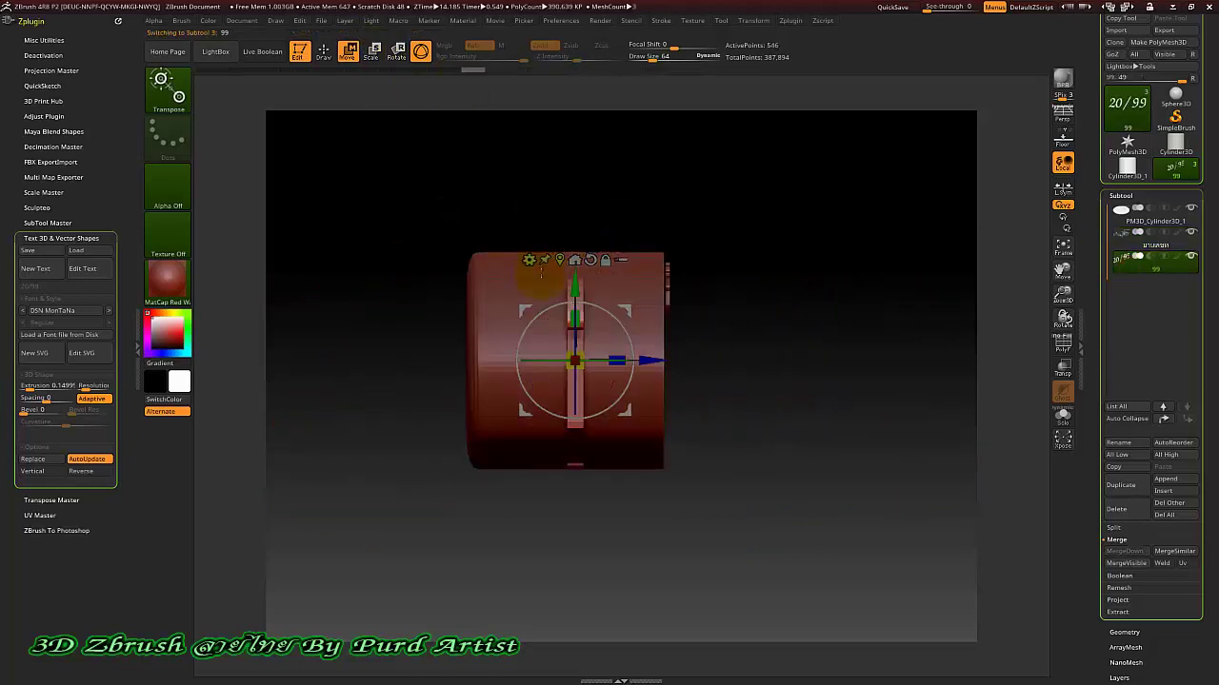
{"action": "left_click_drag", "start_coordinate": [664, 362], "coordinate": [739, 368]}
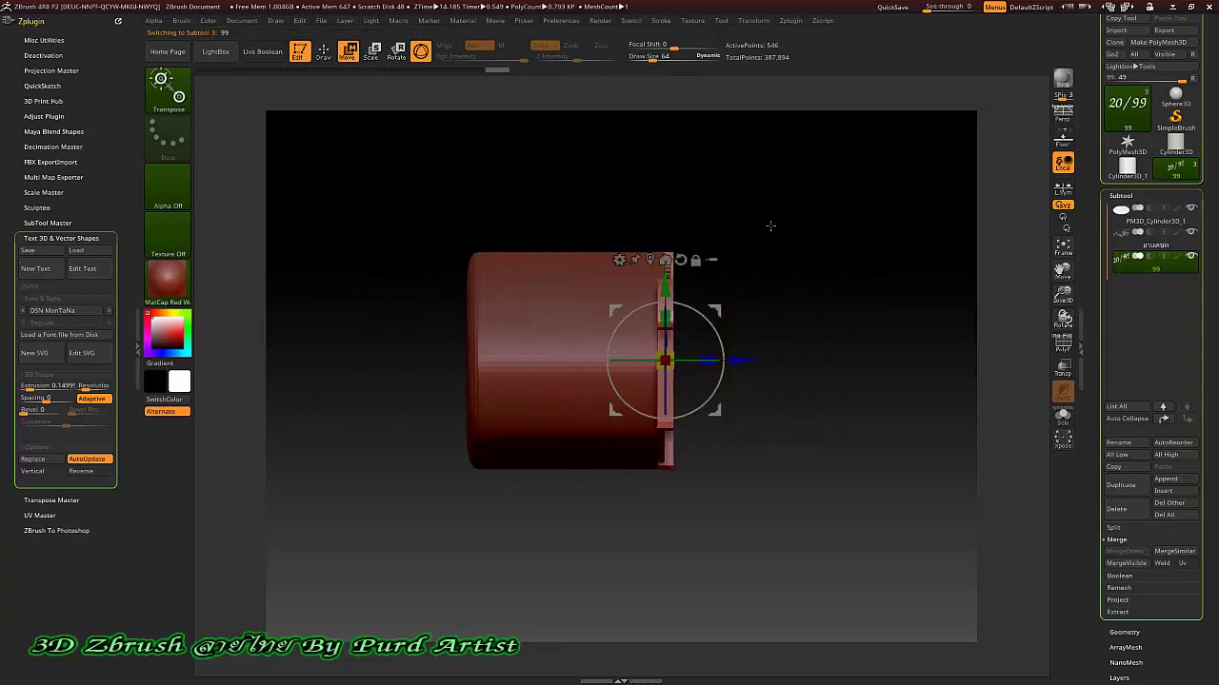
Step: Move the house-number digits down slightly below the บ้านเลขที่ text on the plaque and return to Draw mode
{"action": "left_click_drag", "start_coordinate": [770, 225], "coordinate": [707, 226], "text": "shift"}
{"action": "left_click_drag", "start_coordinate": [660, 358], "coordinate": [722, 411]}
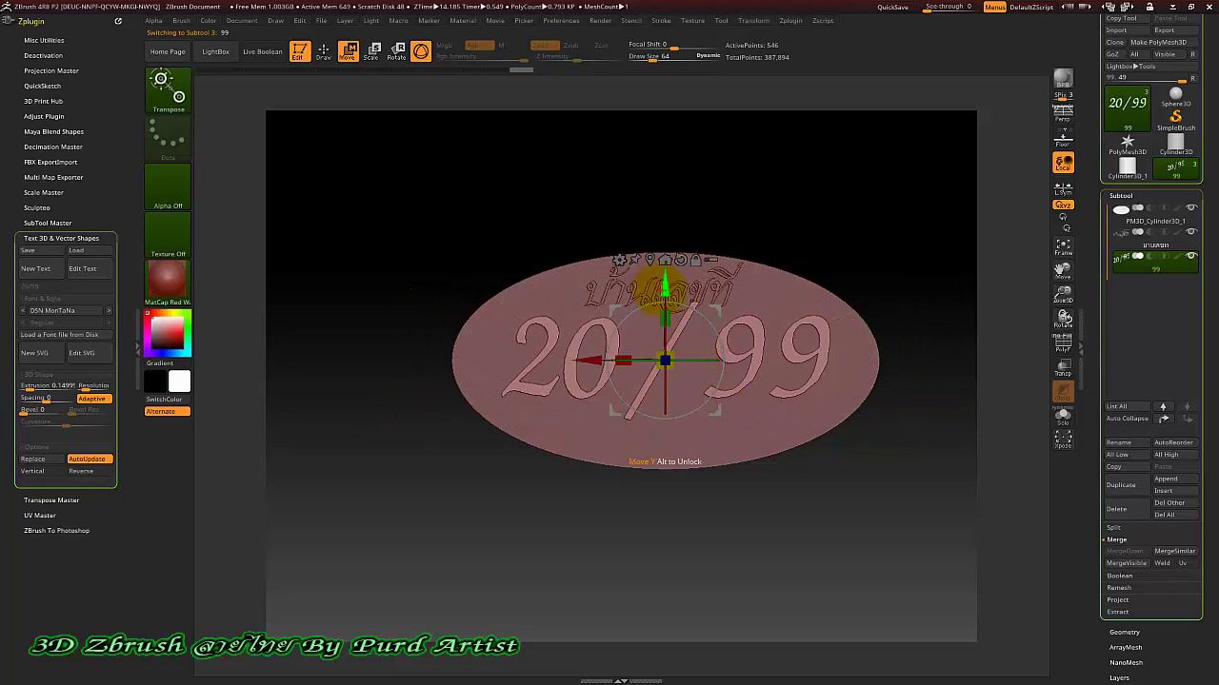
{"action": "left_click_drag", "start_coordinate": [661, 289], "coordinate": [661, 301]}
{"action": "mouse_move", "coordinate": [491, 214]}
{"action": "left_mouse_down"}
{"action": "mouse_move", "coordinate": [541, 237]}
{"action": "mouse_move", "coordinate": [489, 209]}
{"action": "left_mouse_up"}
{"action": "left_click", "coordinate": [324, 50]}
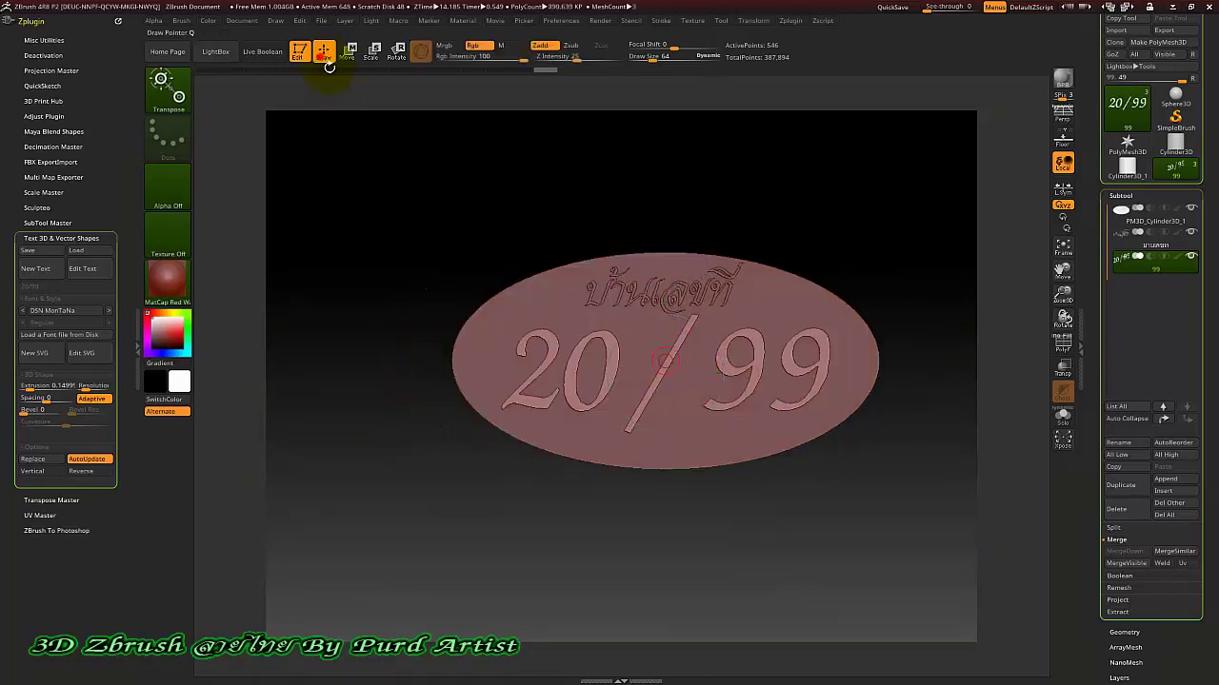
Step: Examine the lettering and digits on the oval plaque from the front and from an angle
{"action": "mouse_move", "coordinate": [399, 200]}
{"action": "left_mouse_down"}
{"action": "mouse_move", "coordinate": [416, 239]}
{"action": "mouse_move", "coordinate": [451, 218]}
{"action": "mouse_move", "coordinate": [404, 208]}
{"action": "mouse_move", "coordinate": [620, 304]}
{"action": "left_mouse_up"}
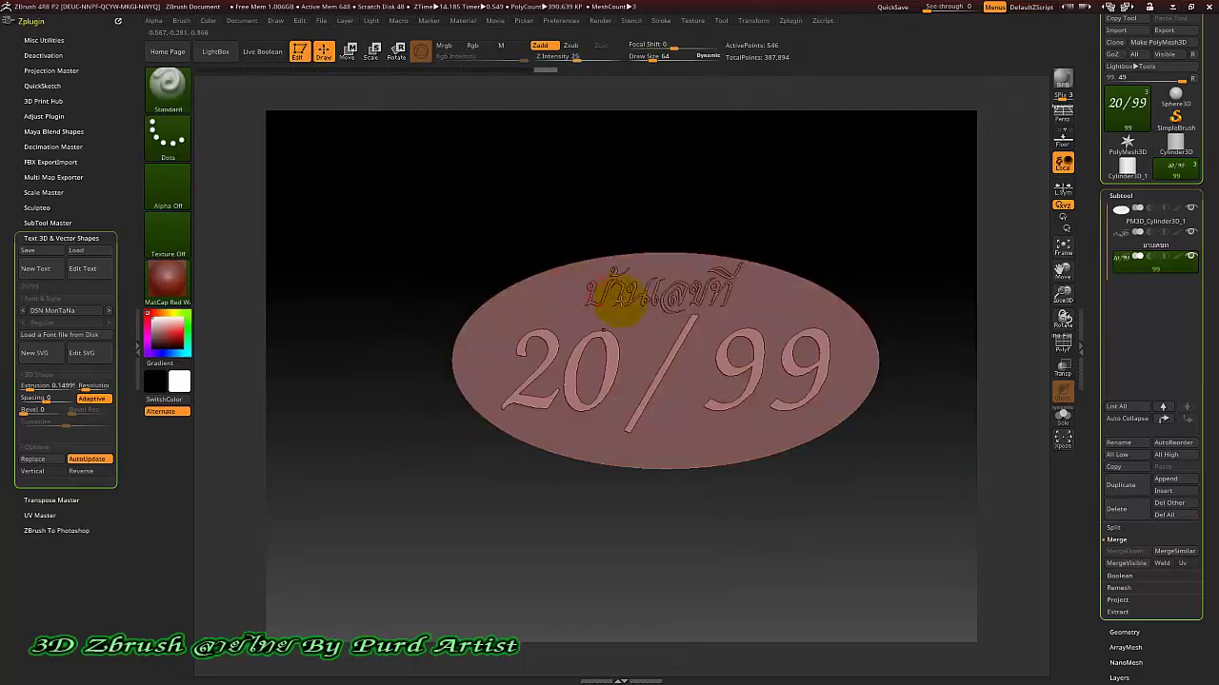
{"action": "left_click_drag", "start_coordinate": [700, 353], "coordinate": [582, 274]}
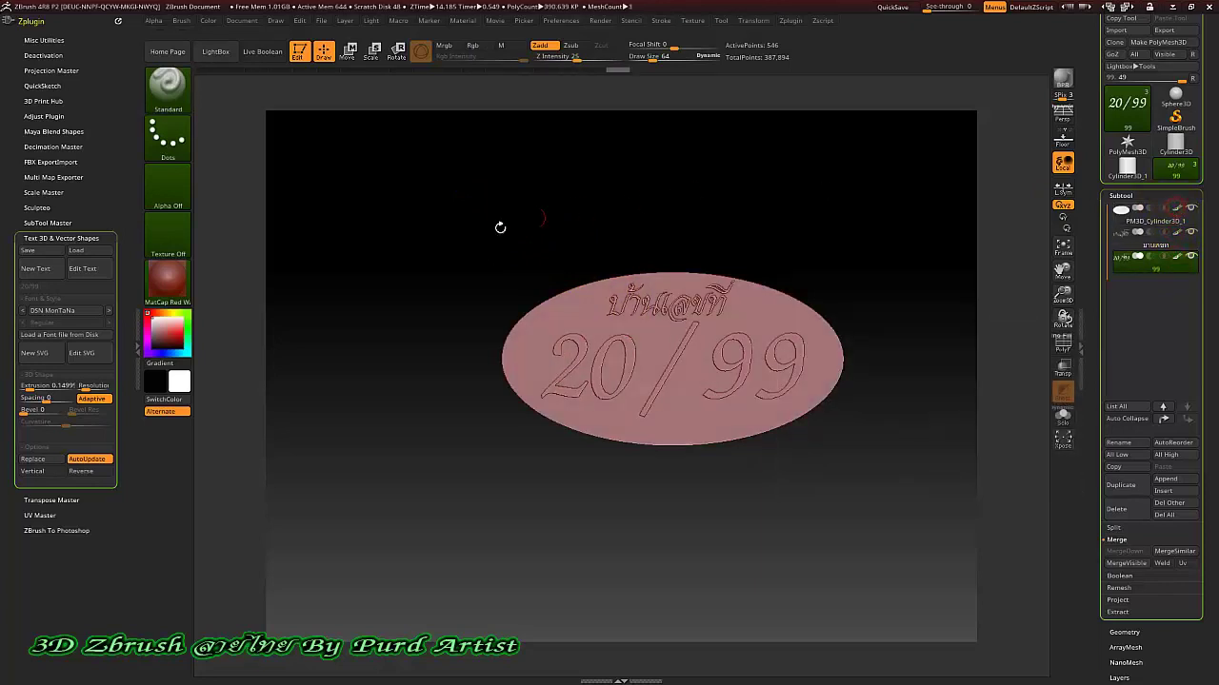
{"action": "left_click_drag", "start_coordinate": [445, 249], "coordinate": [439, 254]}
{"action": "right_click_drag", "start_coordinate": [678, 330], "coordinate": [702, 324], "text": "ctrl"}
{"action": "left_click_drag", "start_coordinate": [565, 227], "coordinate": [609, 231]}
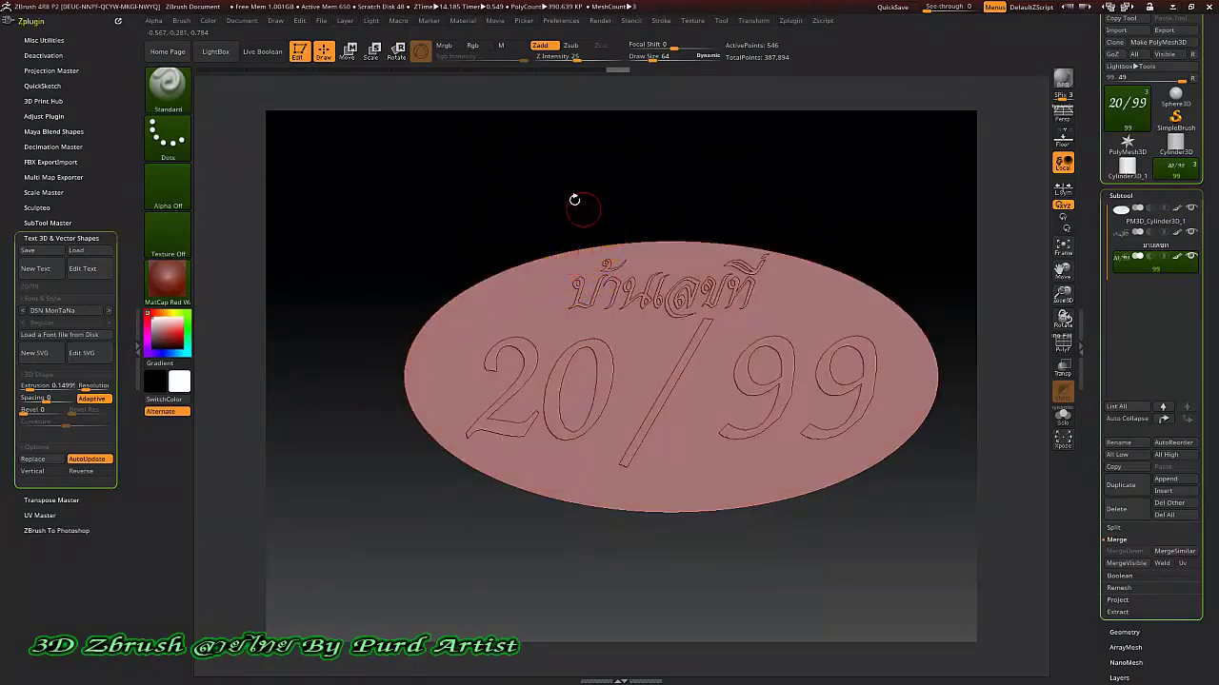
{"action": "left_click_drag", "start_coordinate": [524, 205], "coordinate": [518, 195]}
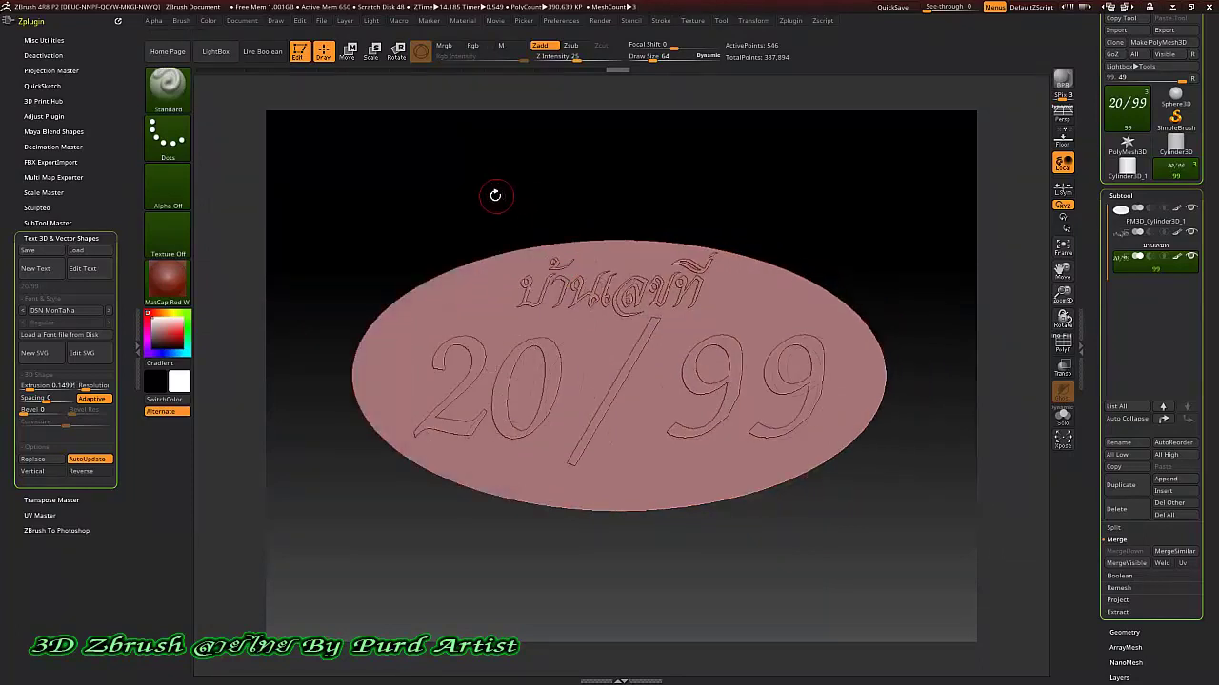
{"action": "left_click_drag", "start_coordinate": [460, 205], "coordinate": [456, 208]}
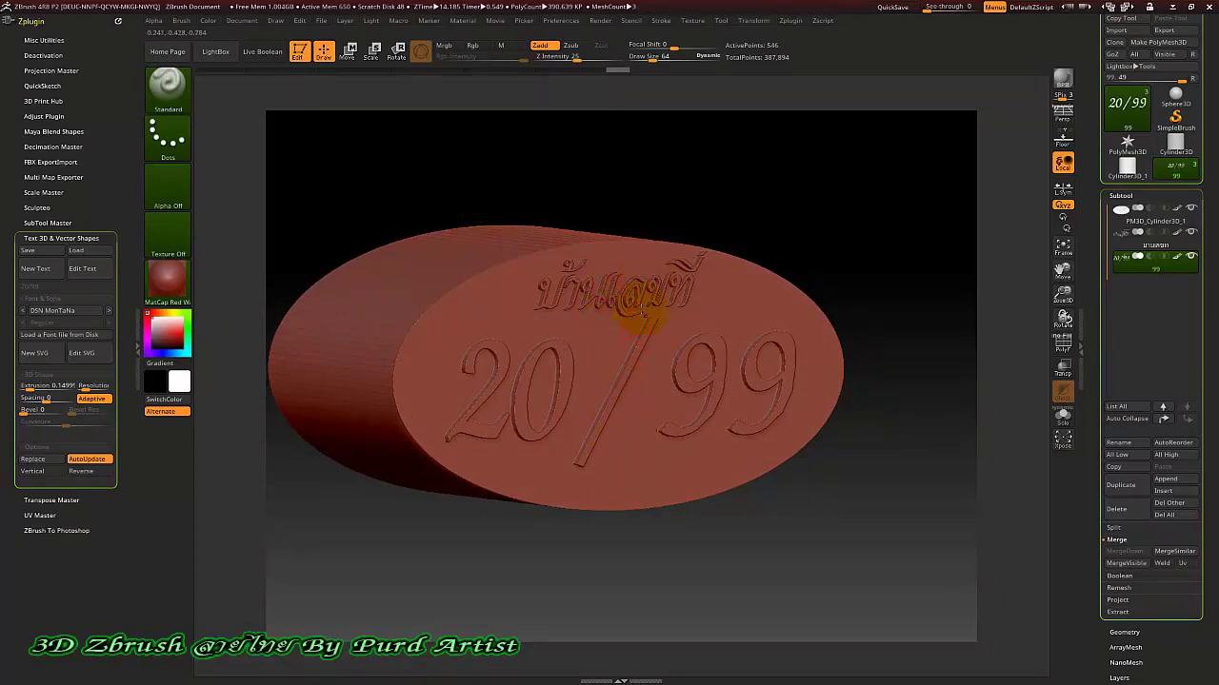
{"action": "mouse_move", "coordinate": [652, 208]}
{"action": "left_mouse_down"}
{"action": "mouse_move", "coordinate": [588, 169]}
{"action": "mouse_move", "coordinate": [648, 174]}
{"action": "mouse_move", "coordinate": [611, 222]}
{"action": "left_mouse_up"}
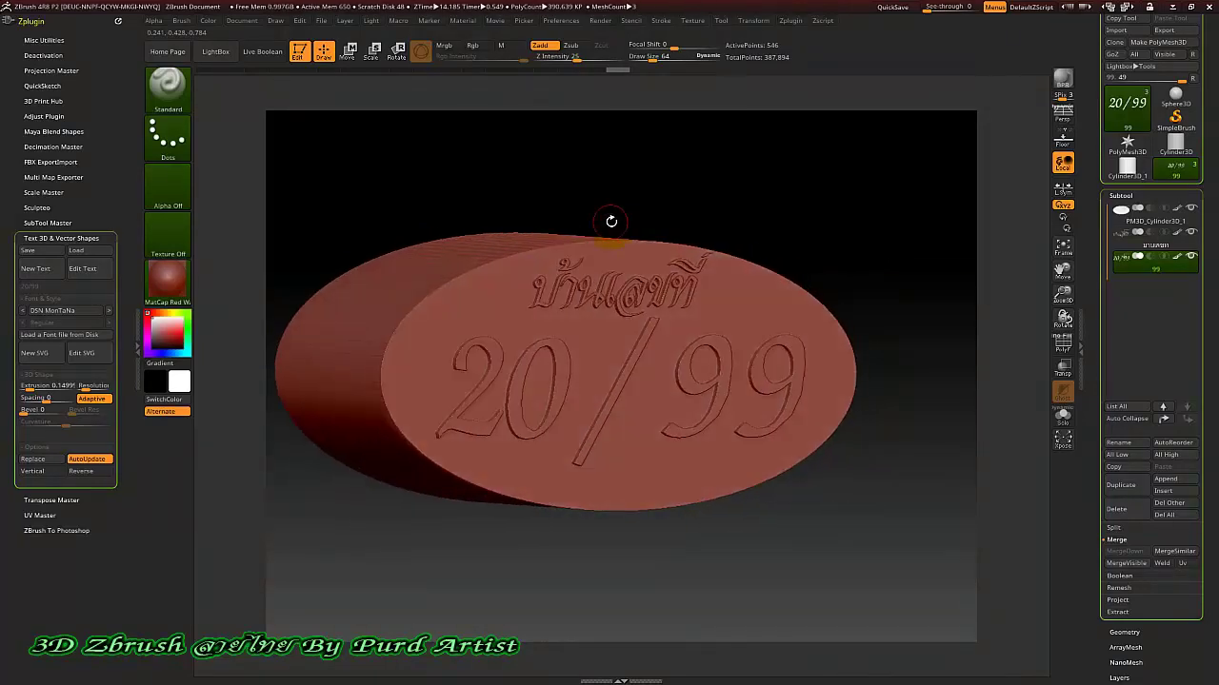
Step: Enable Live Boolean with the text and digits set to subtract, and adjust the บ้านเลขที่ text's position at the plaque's front face
{"action": "left_click_drag", "start_coordinate": [1088, 372], "coordinate": [1086, 291]}
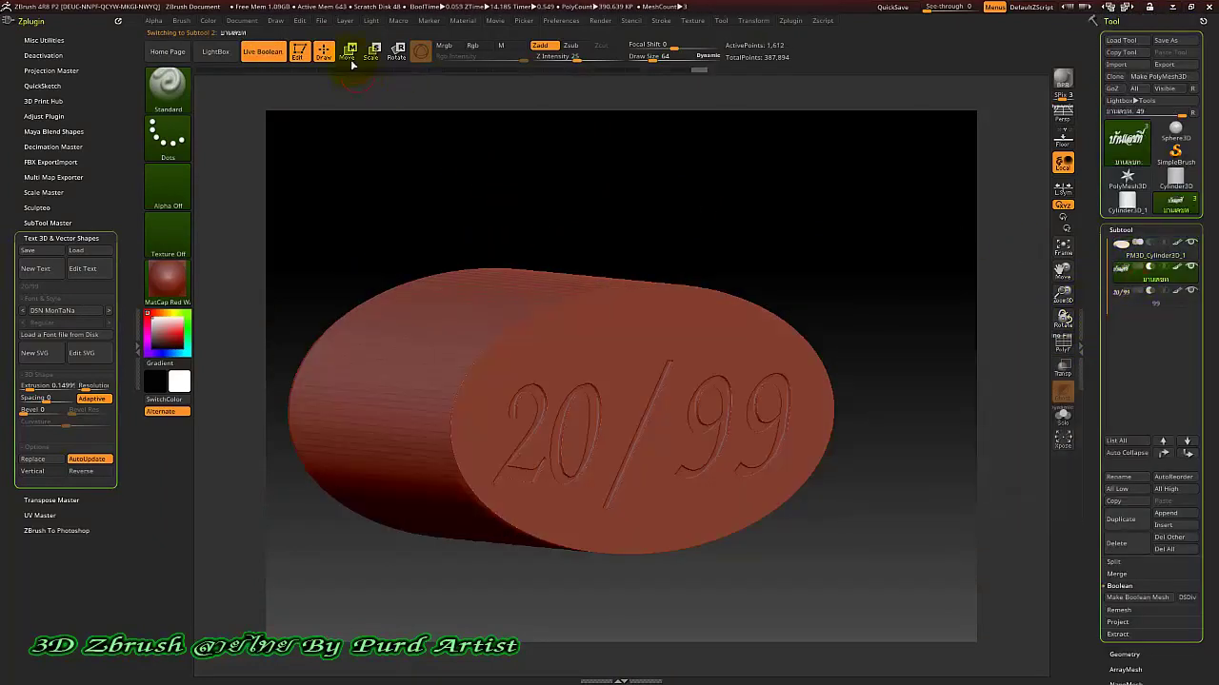
{"action": "left_click", "coordinate": [348, 51]}
{"action": "left_click_drag", "start_coordinate": [694, 333], "coordinate": [693, 329]}
{"action": "left_click_drag", "start_coordinate": [748, 239], "coordinate": [531, 192]}
{"action": "key", "text": "q"}
Step: Make a Boolean mesh from the oval plaque with the subtracted text and house-number digits
{"action": "scroll", "coordinate": [1085, 259], "scroll_direction": "down", "scroll_amount": 5}
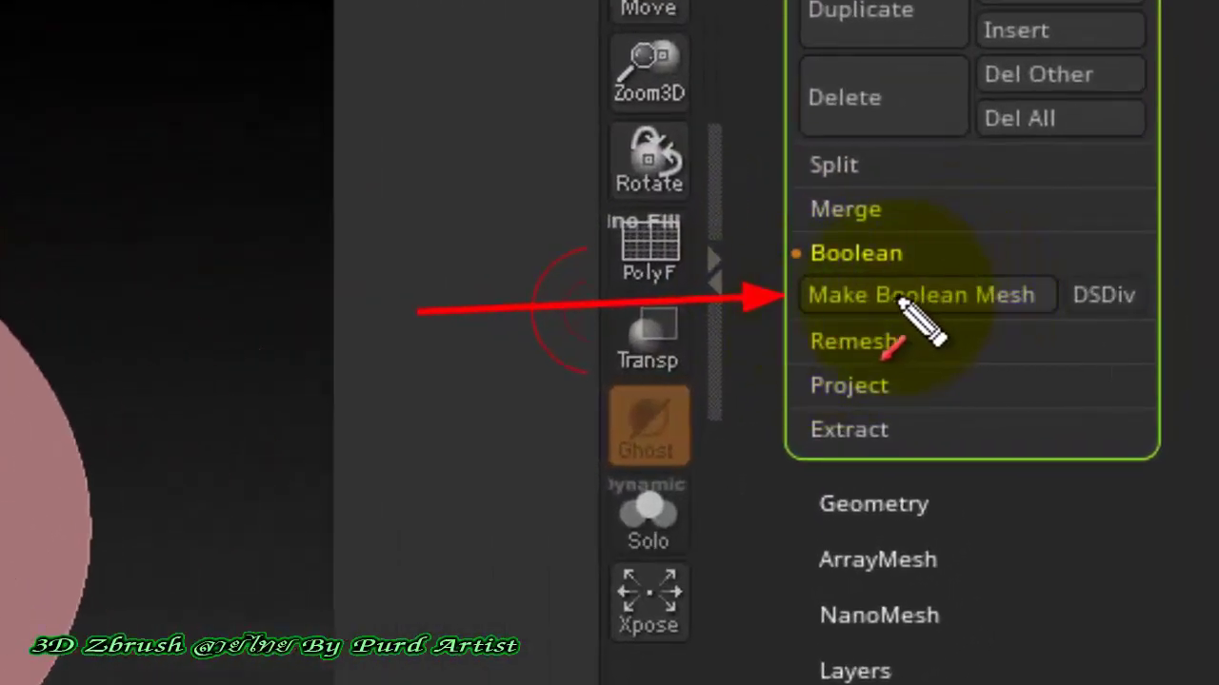
{"action": "key", "text": "Escape"}
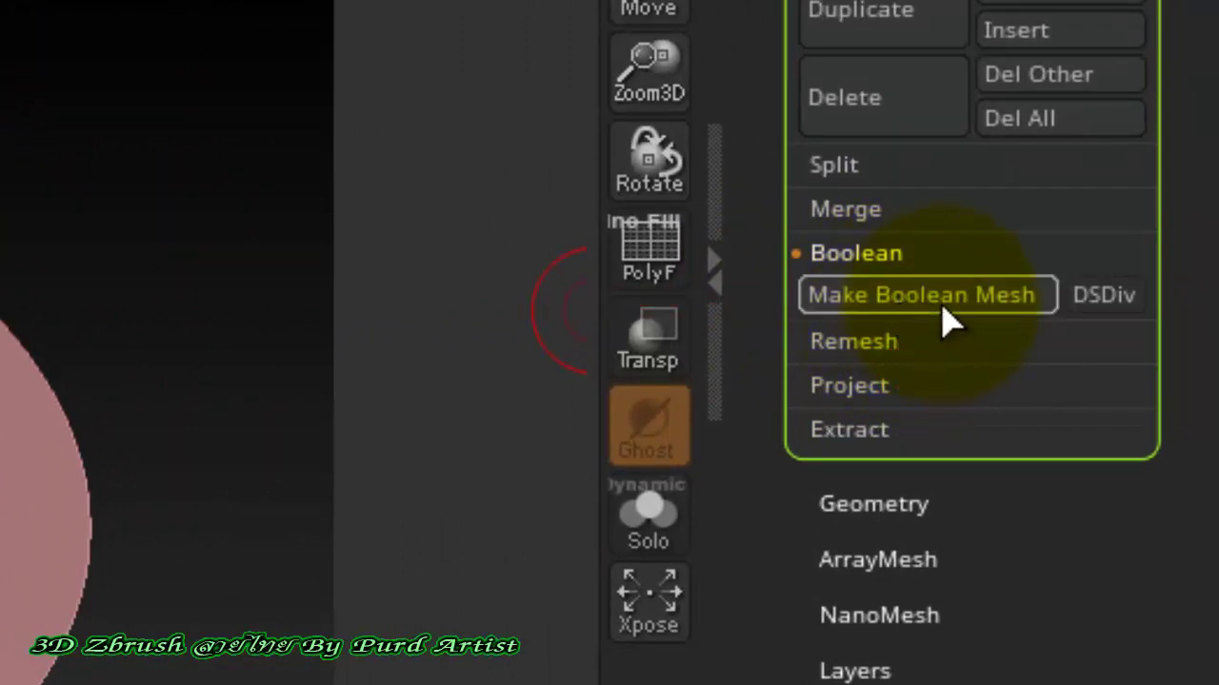
{"action": "left_click", "coordinate": [950, 296]}
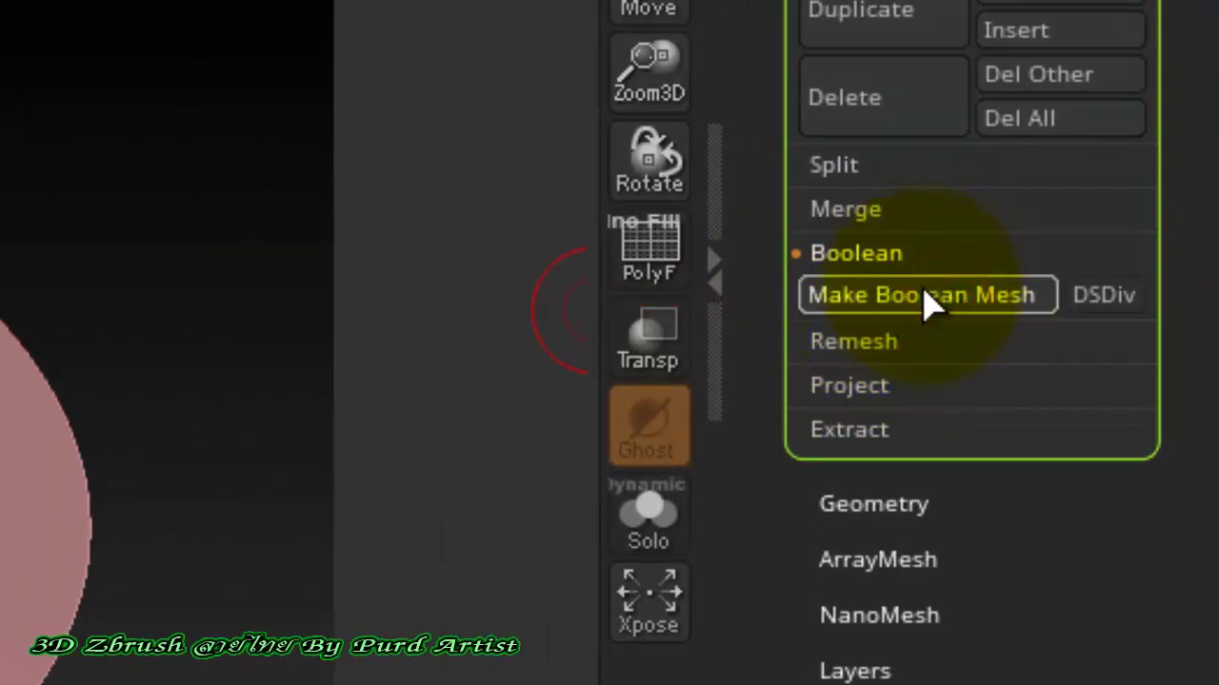